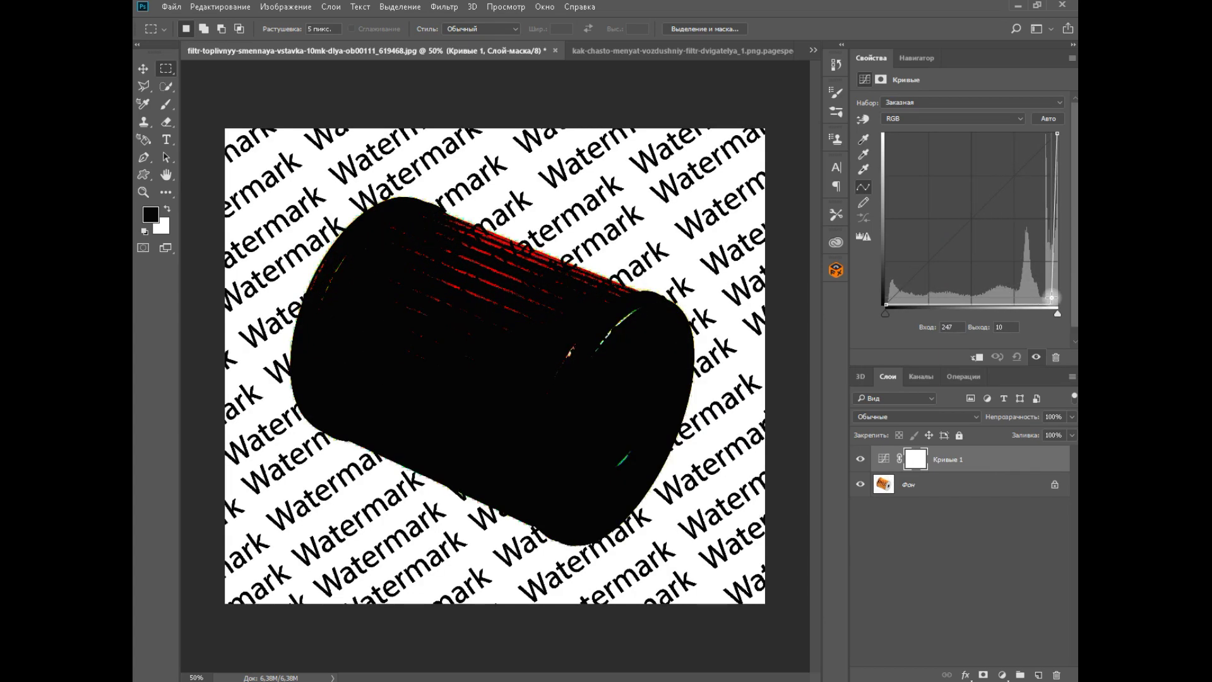
Replace the Curves adjustment layer with a duplicate of the background layer, and hide the original background
key(Delete)
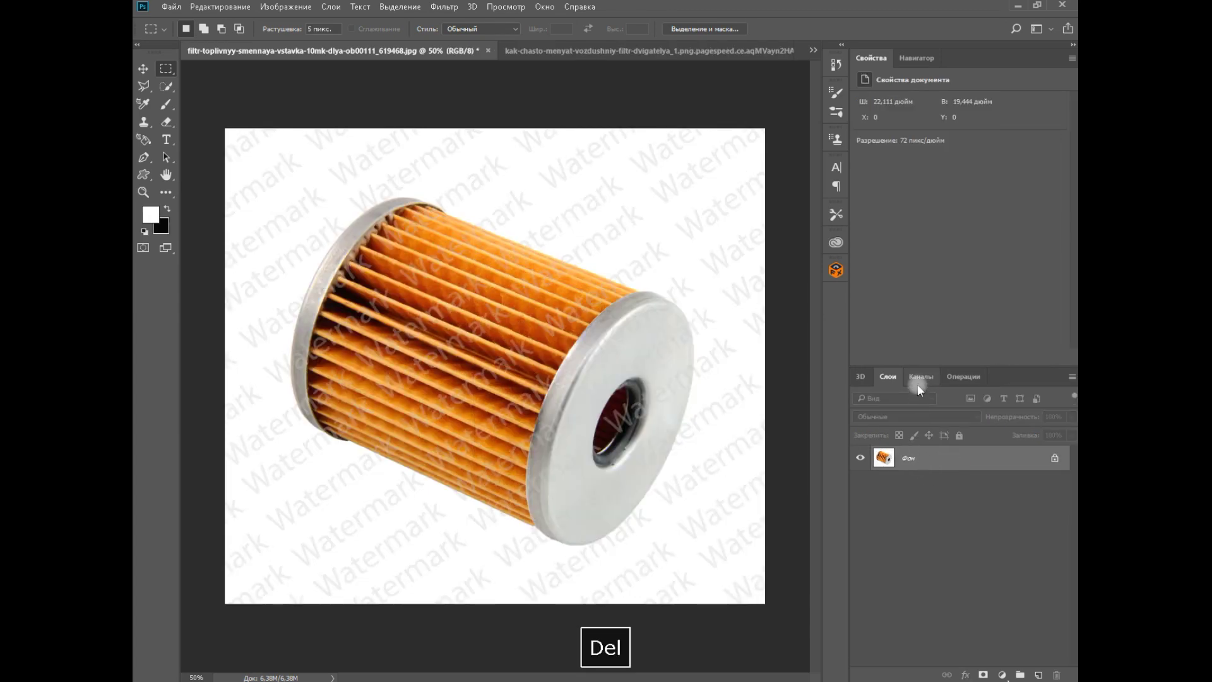
key(ctrl+j)
click(863, 480)
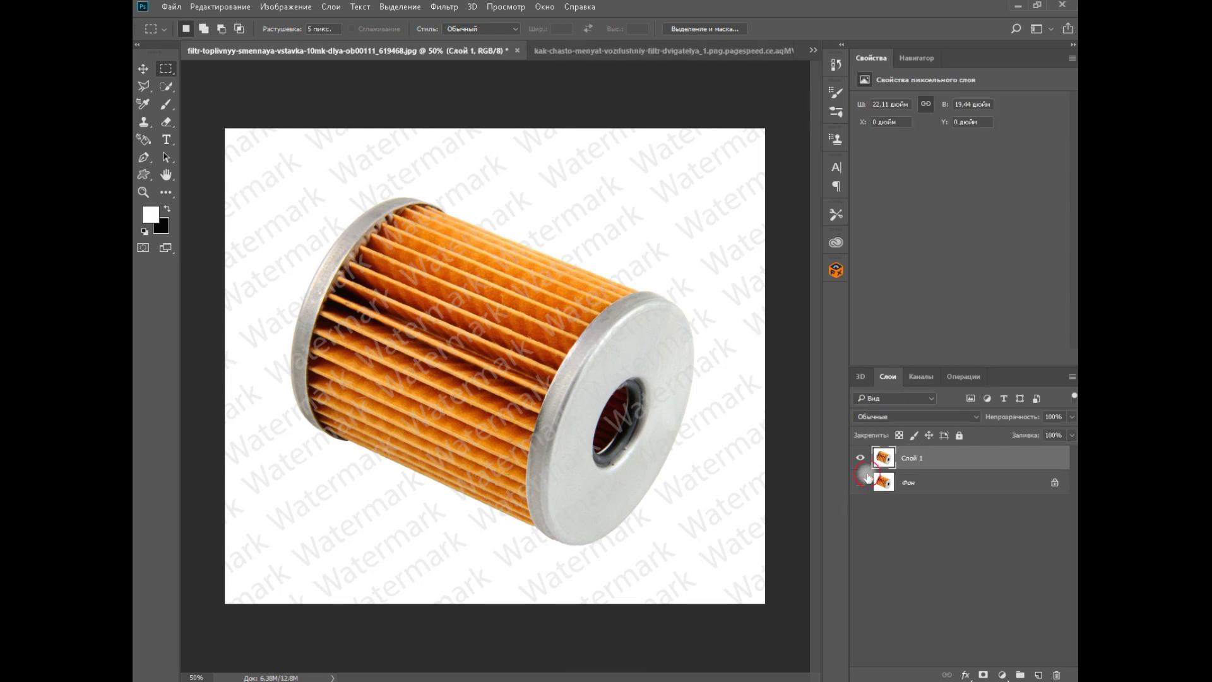
Make a copy of the blue channel
click(919, 383)
click(907, 445)
click(903, 468)
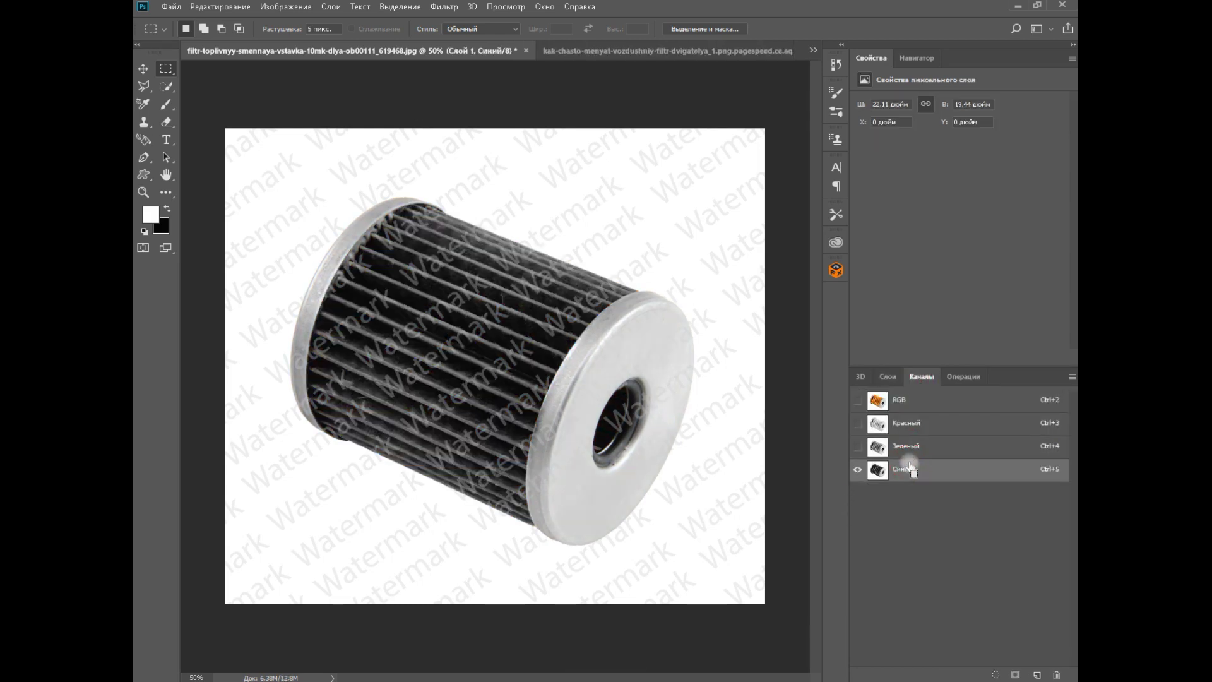
drag(933, 472, 1037, 674)
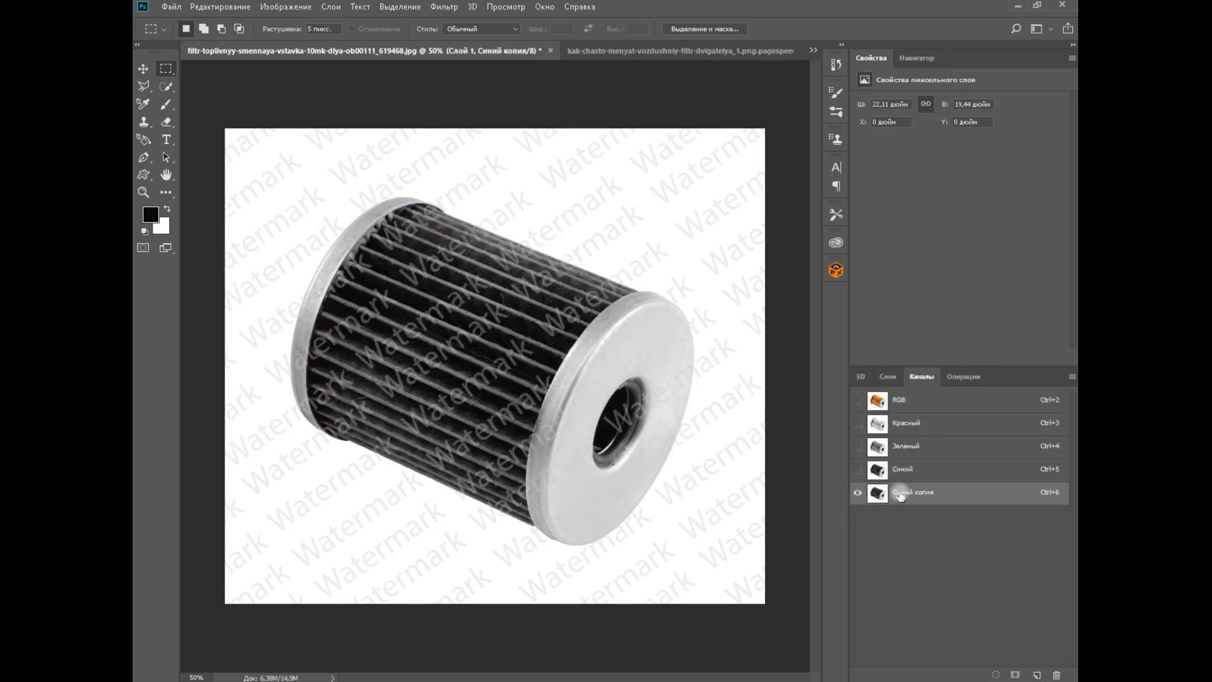
Apply Levels to the blue channel copy with the black input at 238 so the watermark text turns solid black
key(ctrl+l)
mouse_move(690, 416)
mouse_down()
mouse_move(735, 420)
mouse_move(689, 417)
mouse_up()
drag(690, 362, 849, 361)
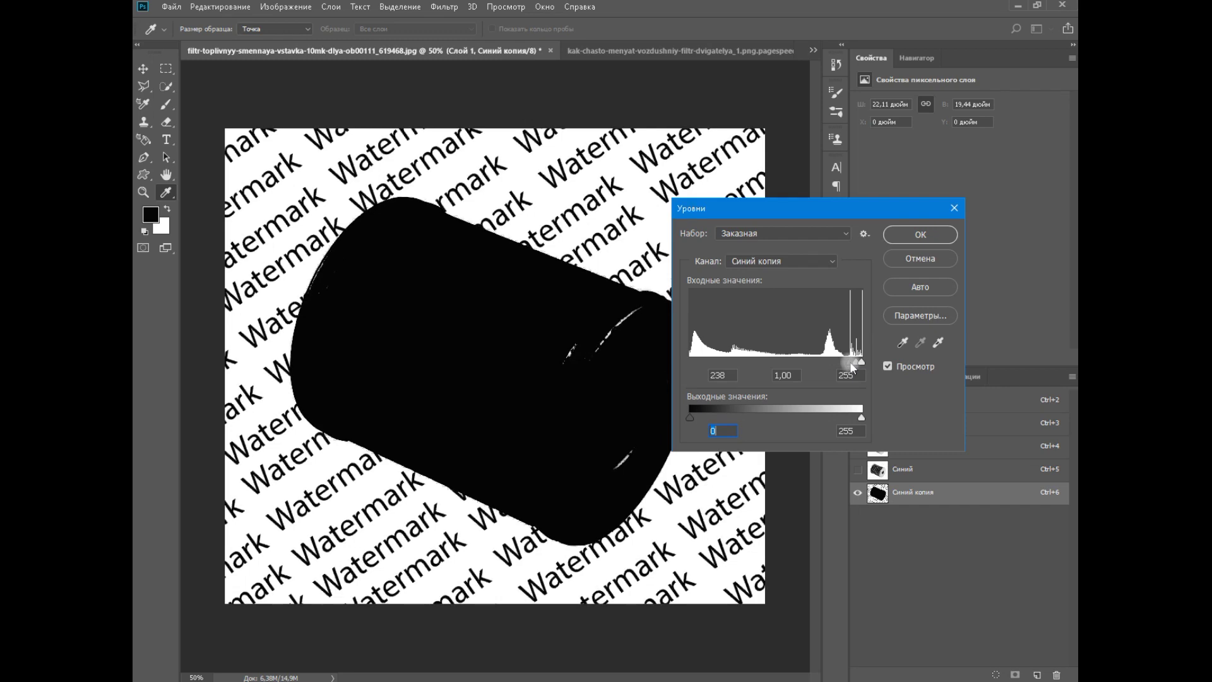
click(919, 234)
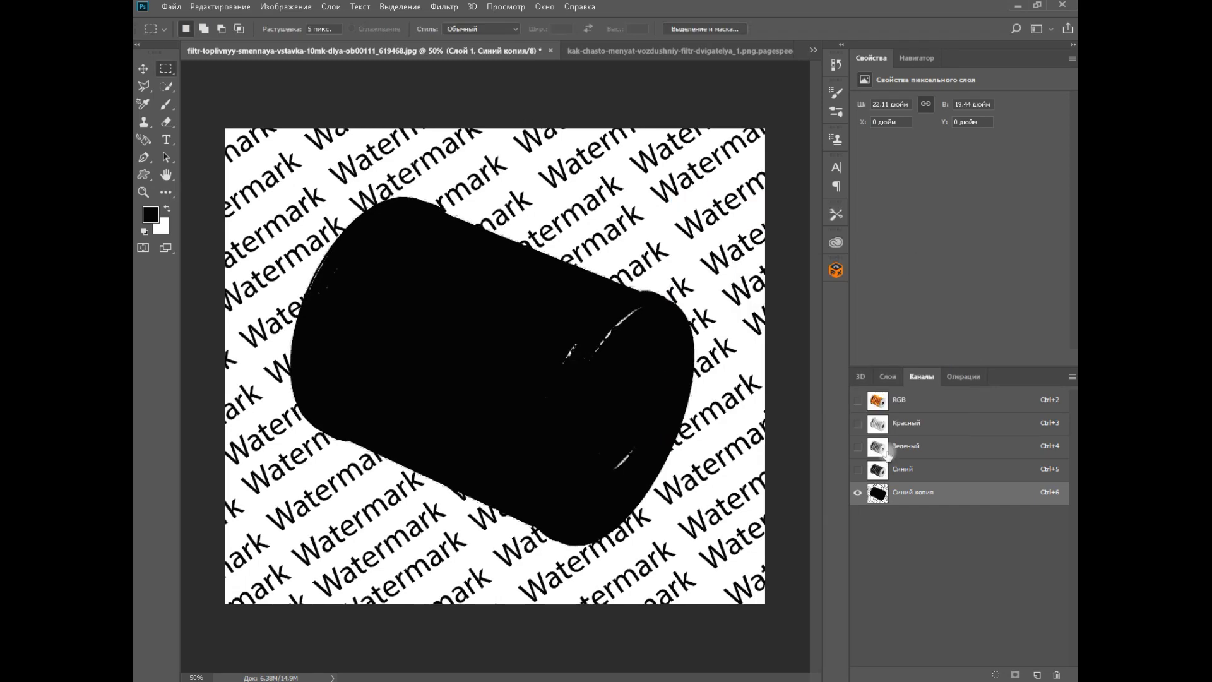
Load the blue channel copy as a selection, mask the duplicate layer with it and invert the mask
ctrl+click(878, 492)
click(888, 377)
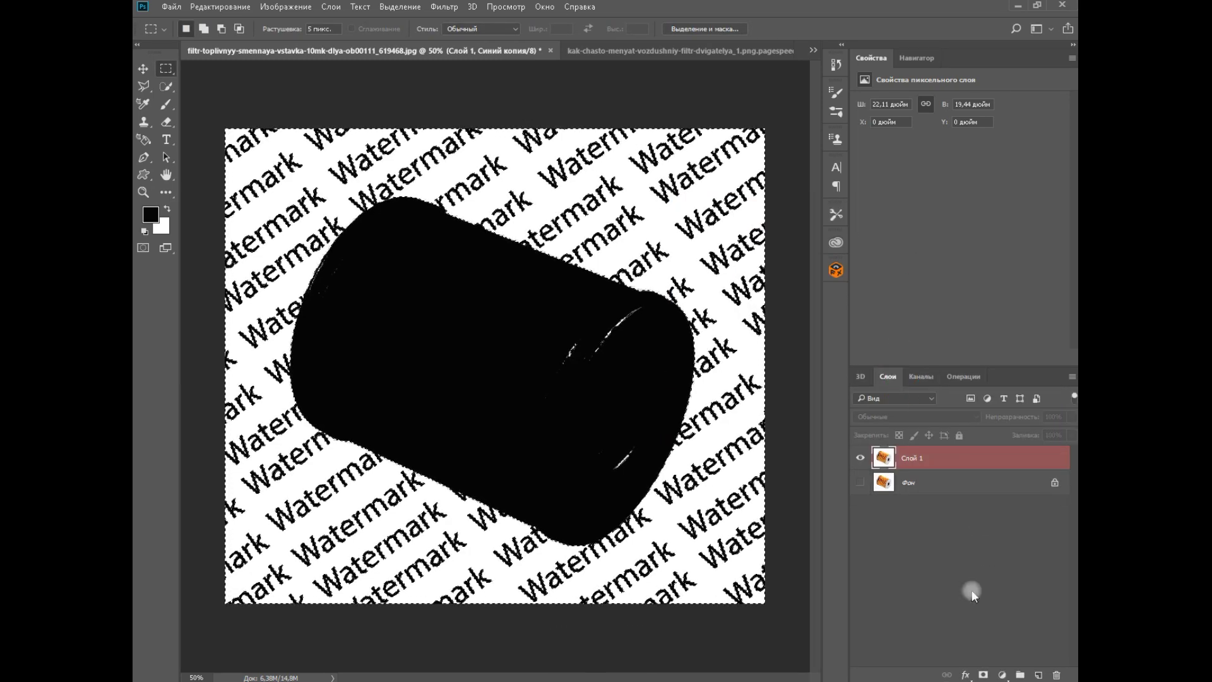
click(984, 674)
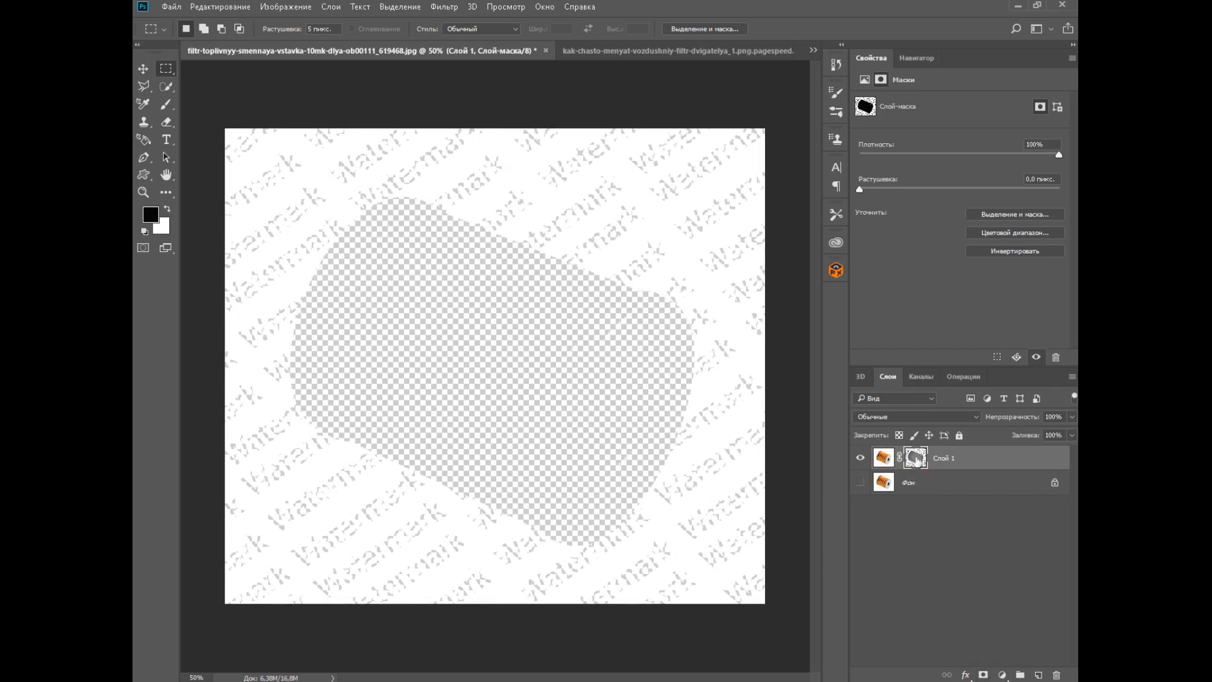
key(ctrl+i)
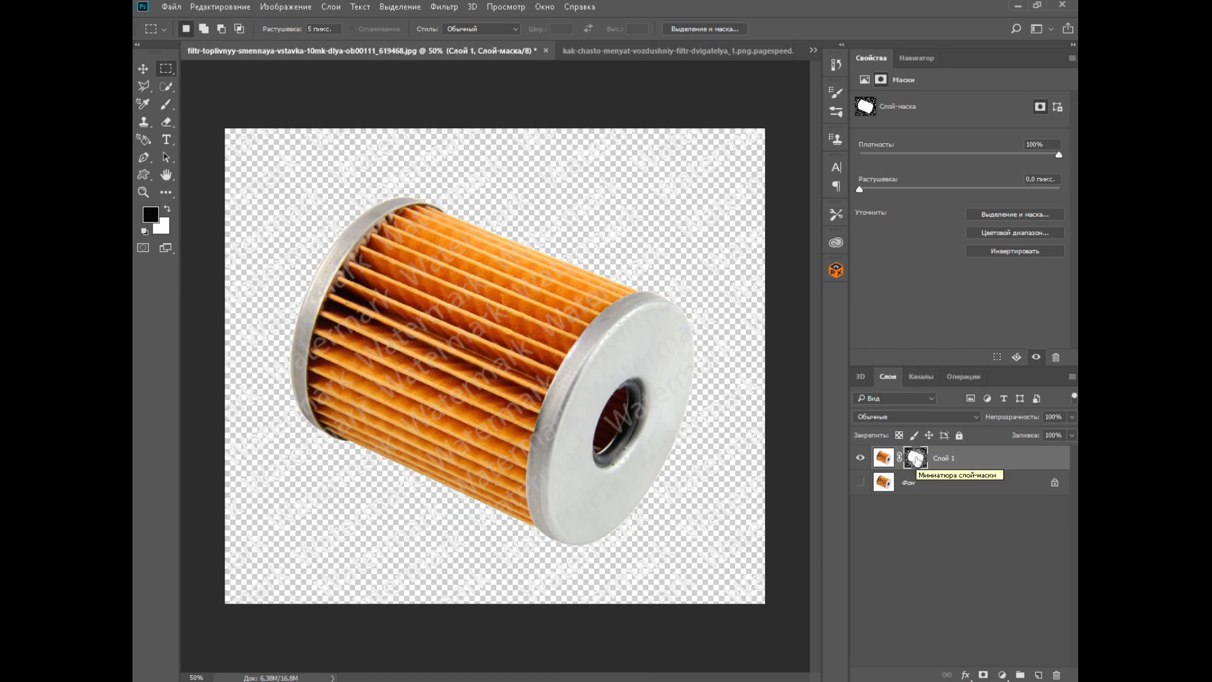
Load the layer mask as a selection and paint it black across the whole canvas on a new layer below
ctrl+click(917, 459)
key(x)
click(1038, 674)
drag(949, 488, 947, 486)
click(167, 104)
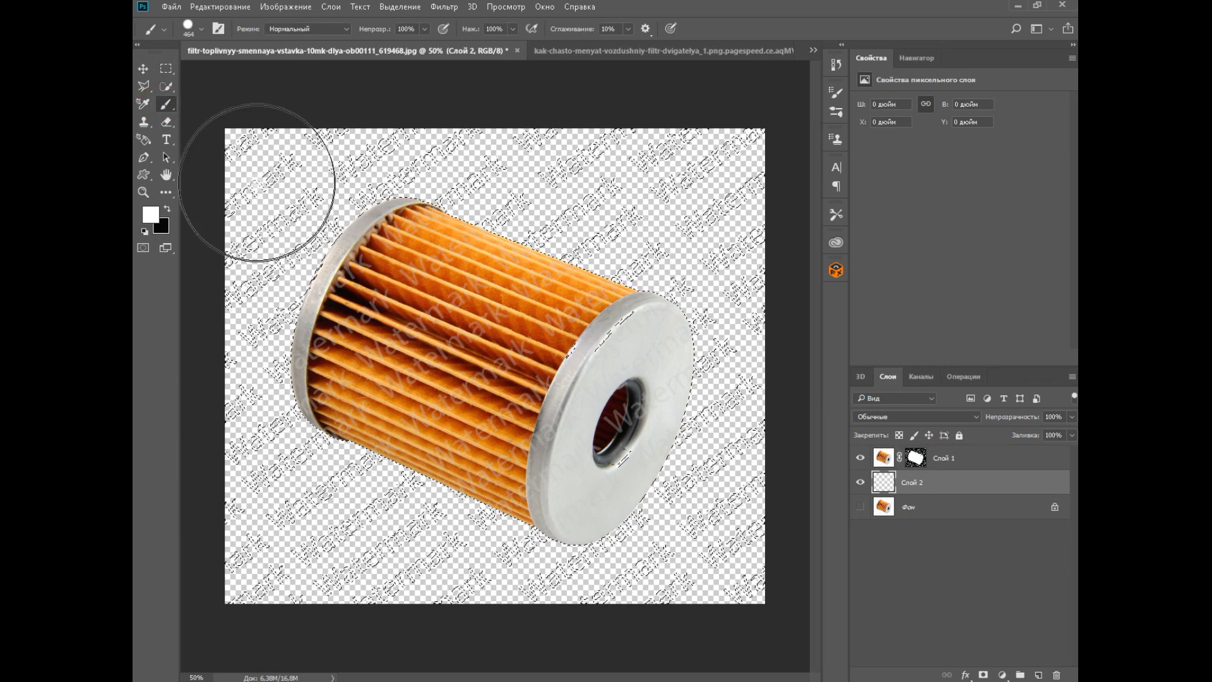
key(x)
mouse_move(281, 222)
mouse_down()
mouse_move(292, 205)
mouse_move(584, 157)
mouse_move(776, 170)
mouse_move(669, 252)
mouse_move(710, 249)
mouse_up()
mouse_move(777, 547)
mouse_down()
mouse_move(267, 365)
mouse_move(644, 261)
mouse_move(719, 204)
mouse_move(231, 145)
mouse_move(650, 284)
mouse_move(717, 555)
mouse_move(407, 517)
mouse_up()
Clear the selection and delete the masked duplicate layer, leaving the black painted layer
click(860, 458)
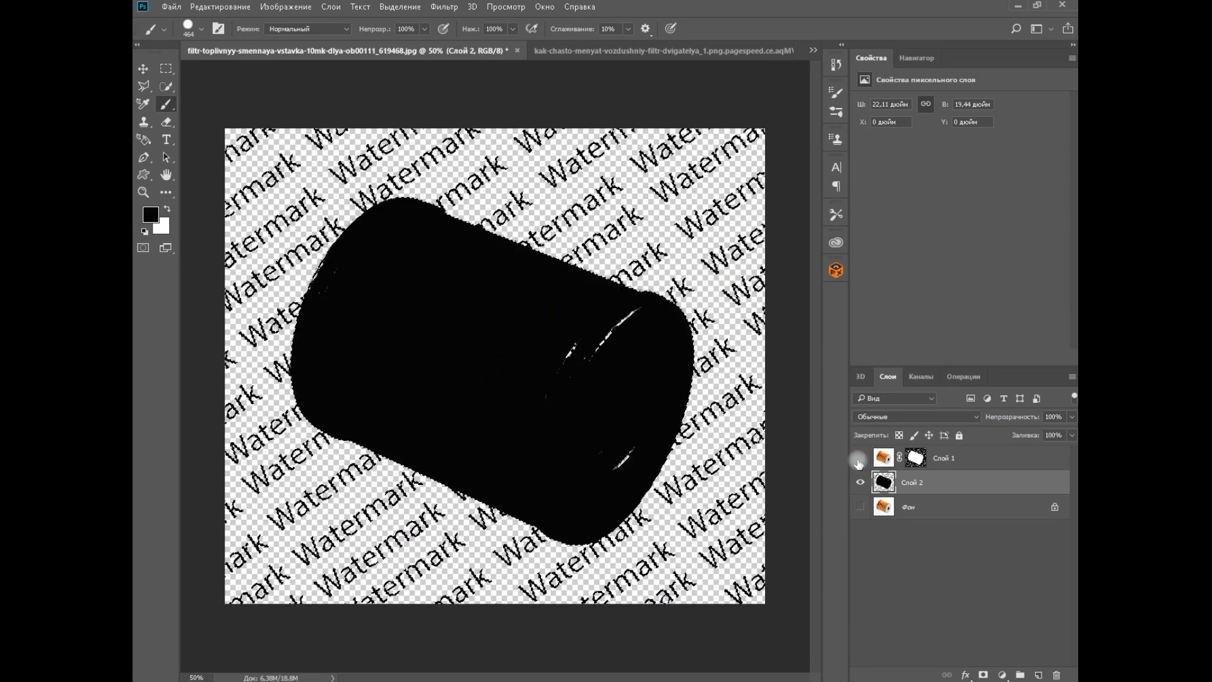
click(164, 69)
click(944, 458)
key(Delete)
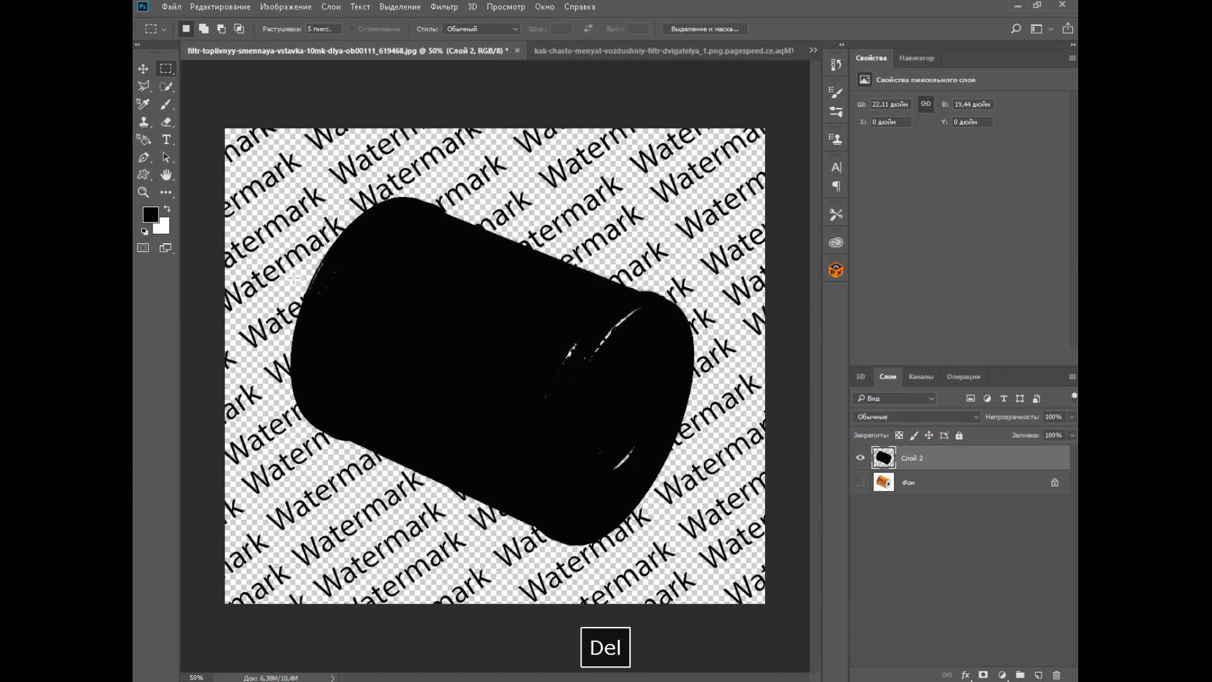
Erase the black filter silhouette from Слой 2 with a hard 171-pixel eraser, keeping the watermark text around it
click(166, 124)
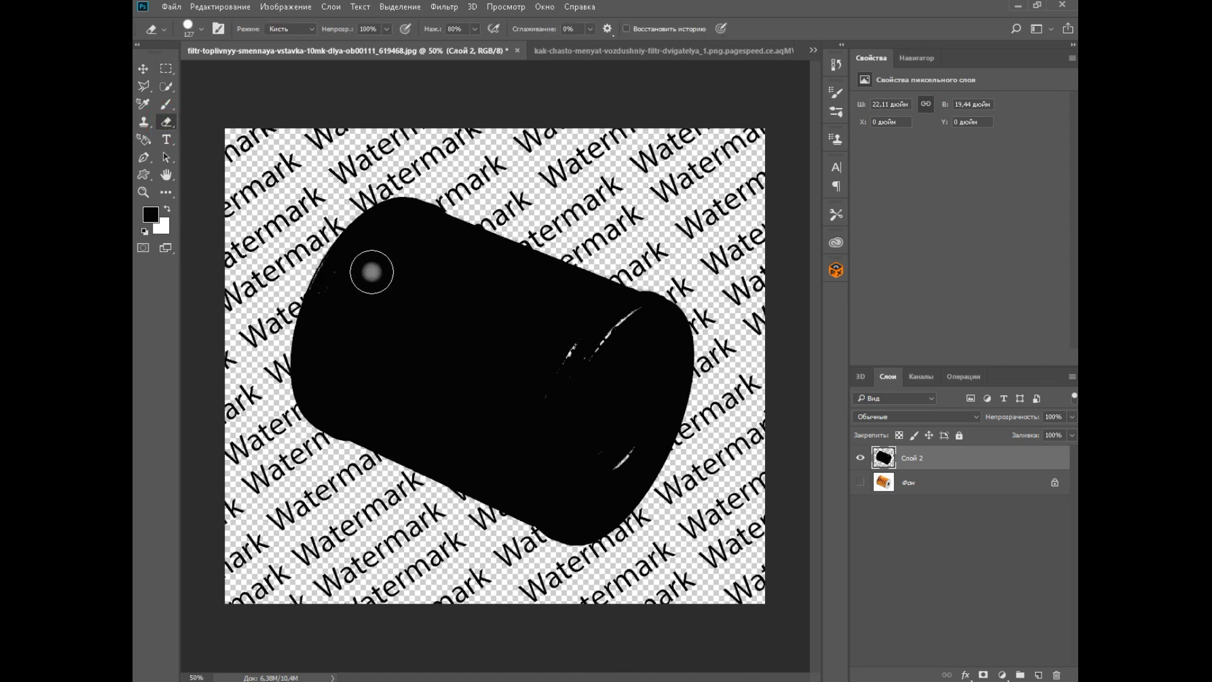
mouse_move(372, 273)
mouse_down()
mouse_move(378, 261)
mouse_move(344, 266)
mouse_up()
right_click(344, 271)
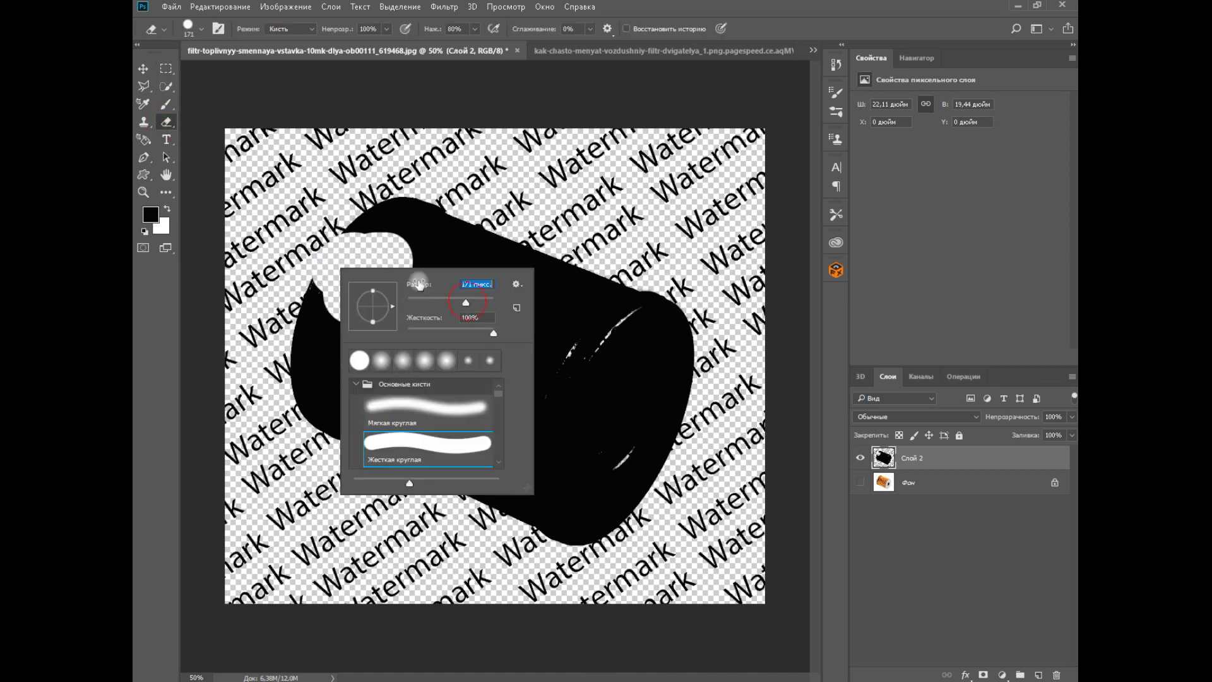
drag(467, 305, 464, 304)
click(369, 243)
drag(435, 235, 606, 312)
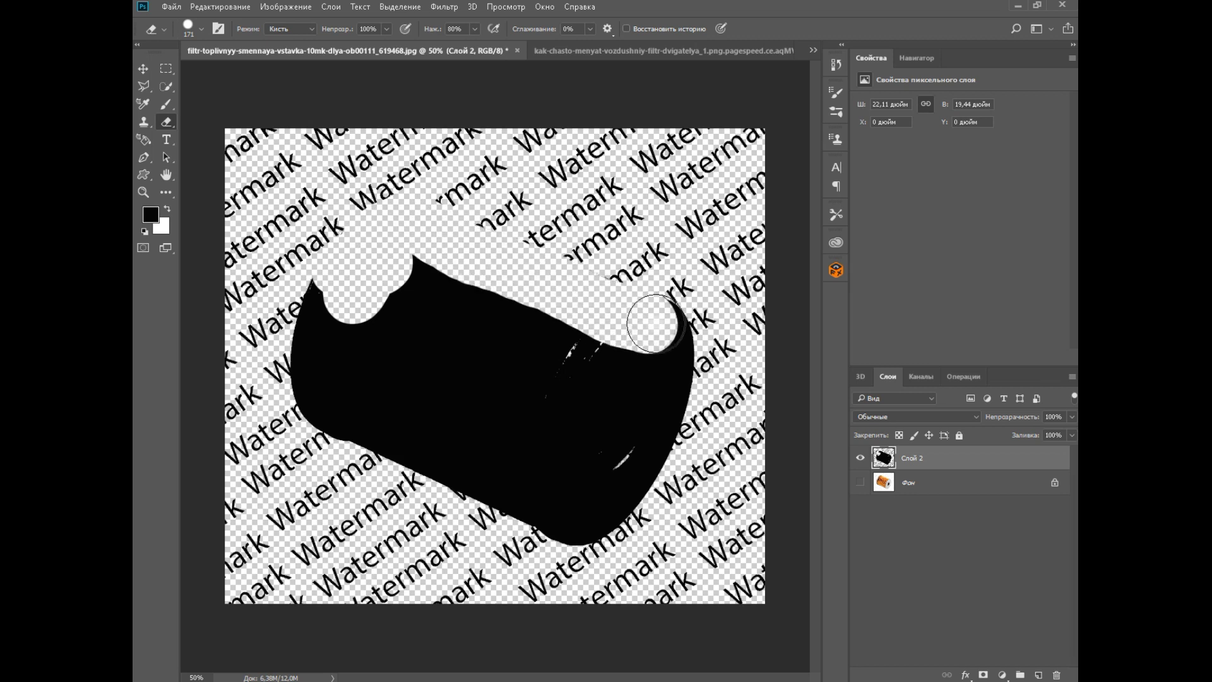
mouse_move(667, 354)
mouse_down()
mouse_move(652, 446)
mouse_move(612, 498)
mouse_up()
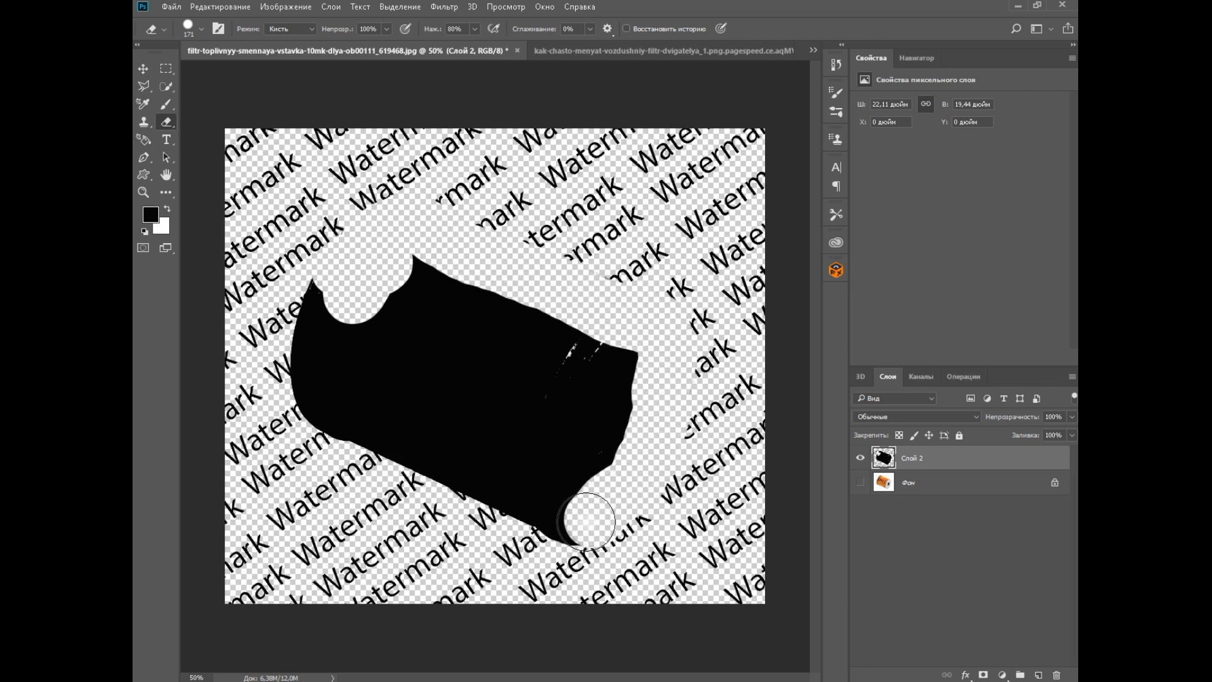
drag(475, 469, 442, 450)
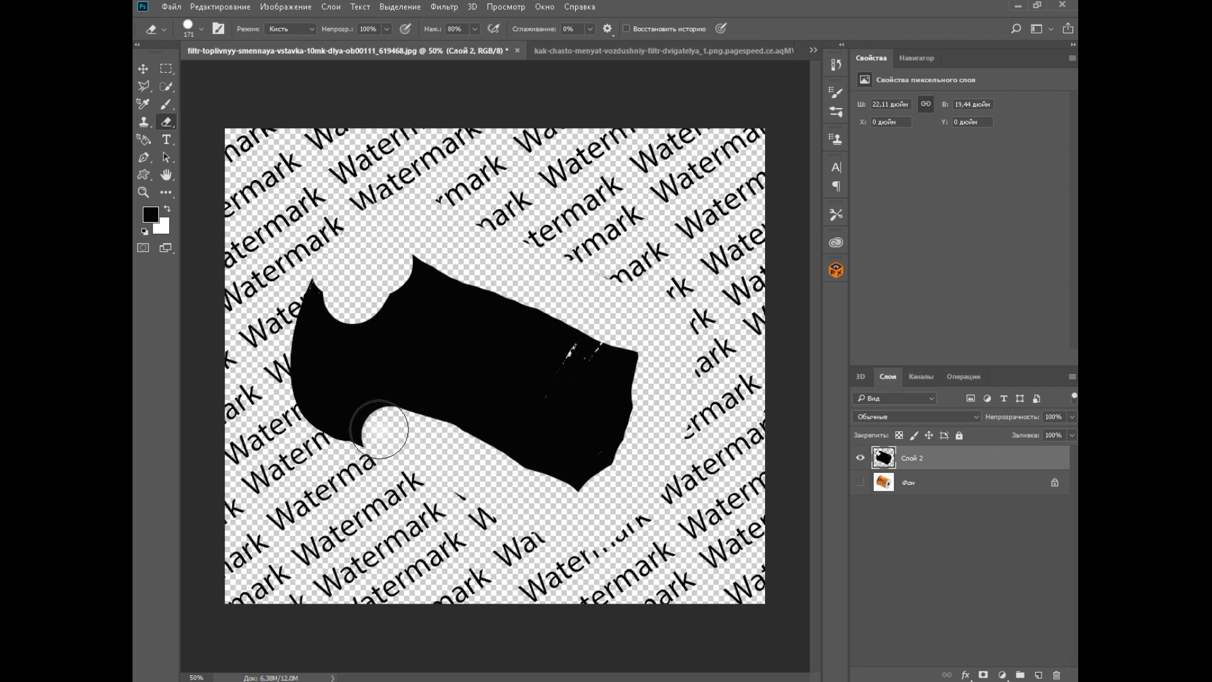
drag(379, 429, 330, 409)
mouse_move(325, 311)
mouse_down()
mouse_move(350, 297)
mouse_move(354, 353)
mouse_move(560, 473)
mouse_move(630, 397)
mouse_move(548, 402)
mouse_move(541, 360)
mouse_move(565, 341)
mouse_move(436, 362)
mouse_move(400, 303)
mouse_up()
Show the background again and copy one complete Watermark word, outlined with the Polygonal Lasso, from the black text layer
click(859, 481)
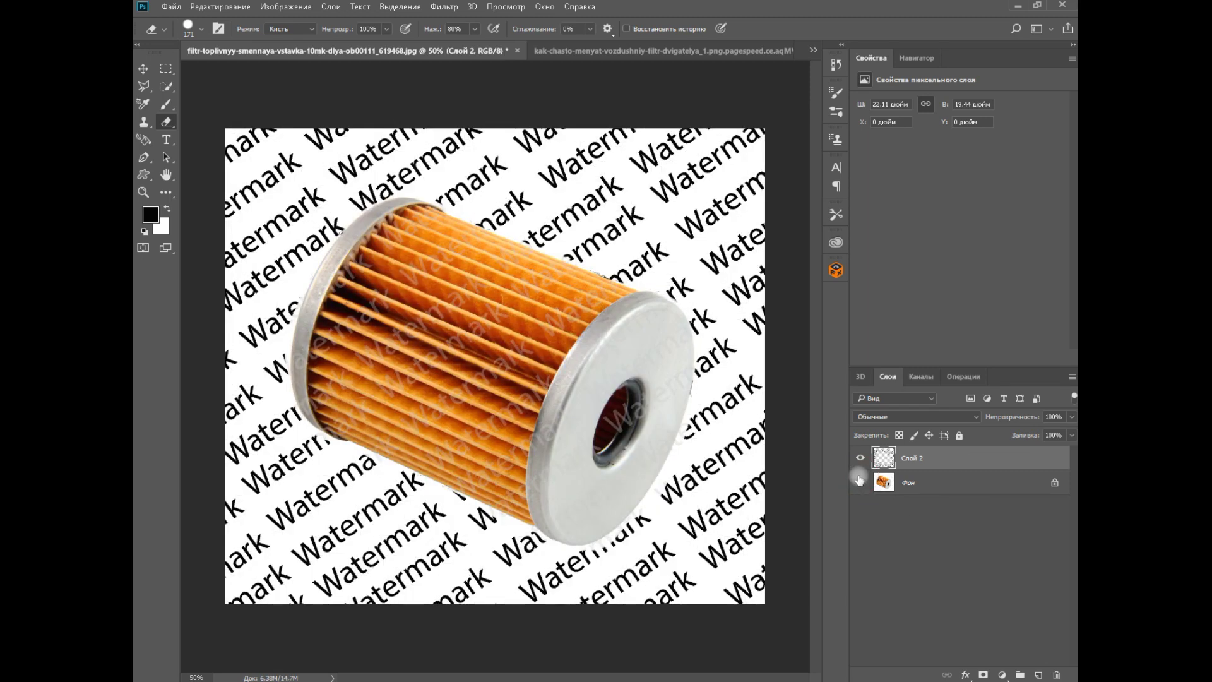
click(859, 482)
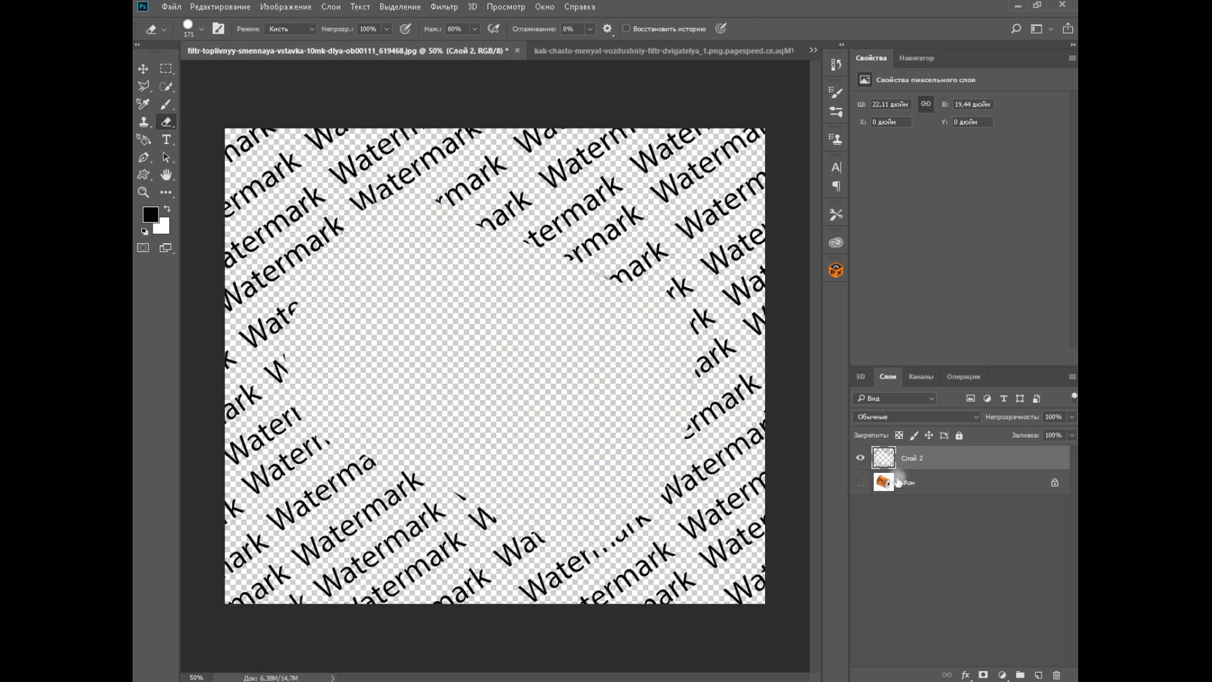
click(860, 483)
key(ctrl+plus)
key(ctrl+plus)
key(ctrl+plus)
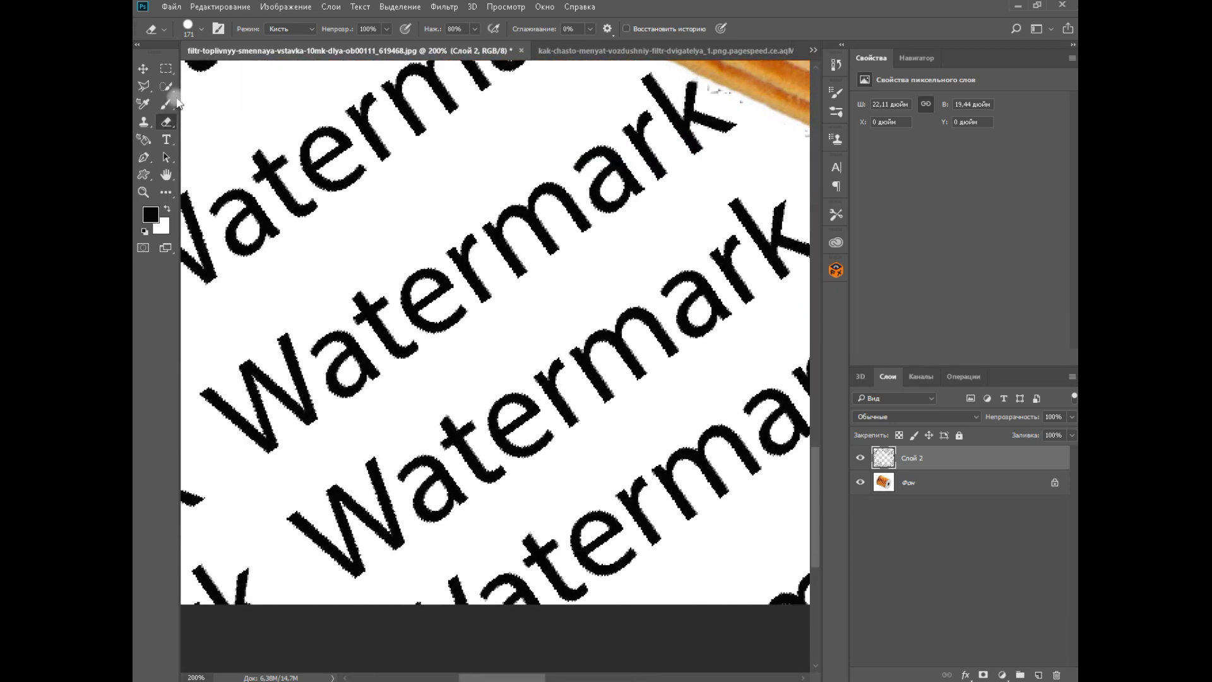
key(l)
click(766, 150)
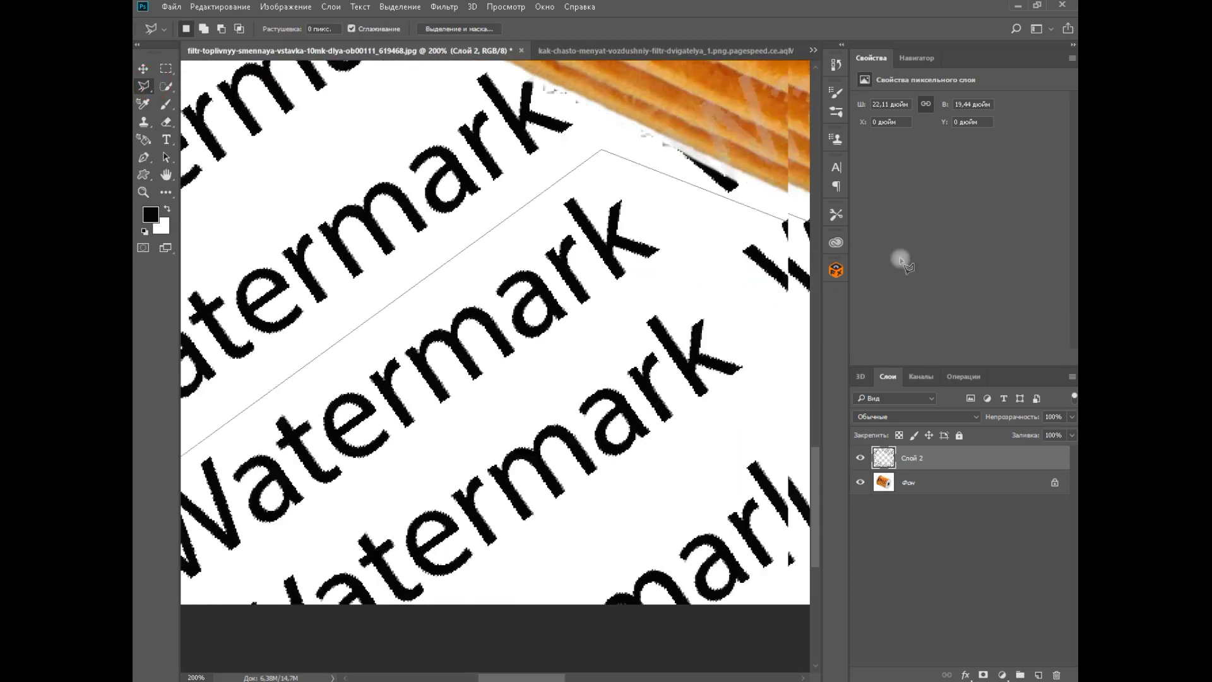
click(575, 247)
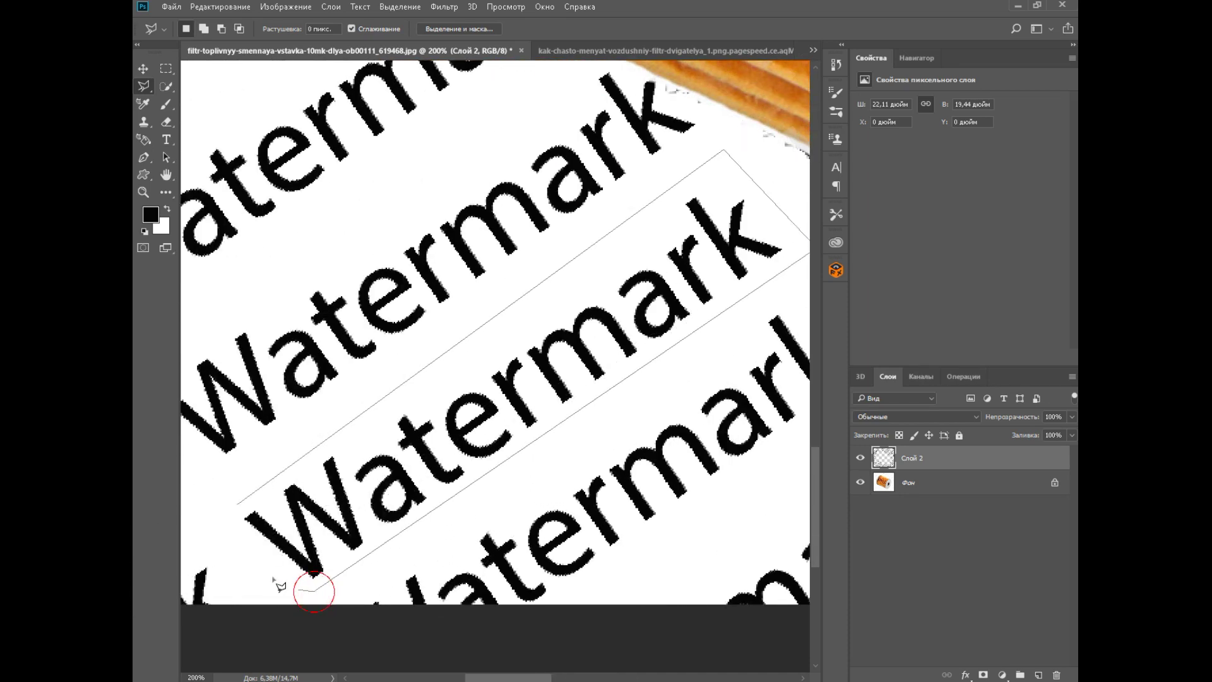
double_click(239, 505)
key(ctrl+c)
Paste the copied word and align it with the faint watermark that starts at the filter's lower pleated edge
scroll(573, 303, up, 4)
scroll(576, 363, right, 6)
scroll(546, 363, right, 3)
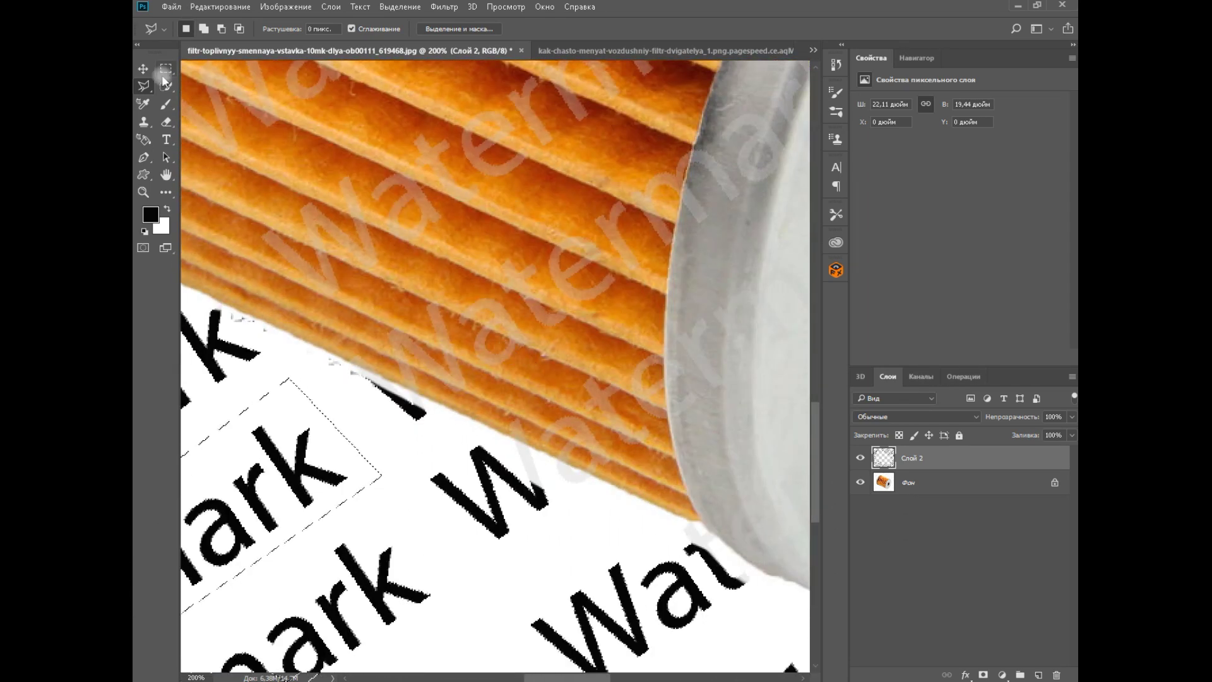
key(ctrl+v)
key(ctrl+t)
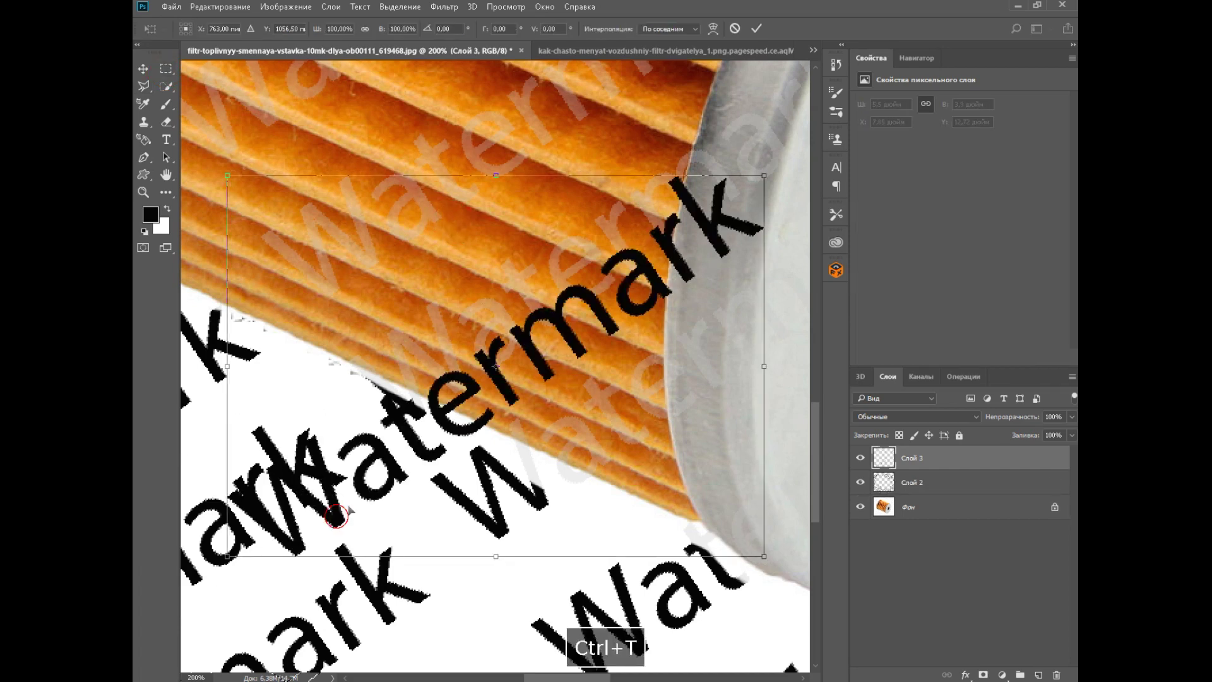
drag(337, 518, 444, 379)
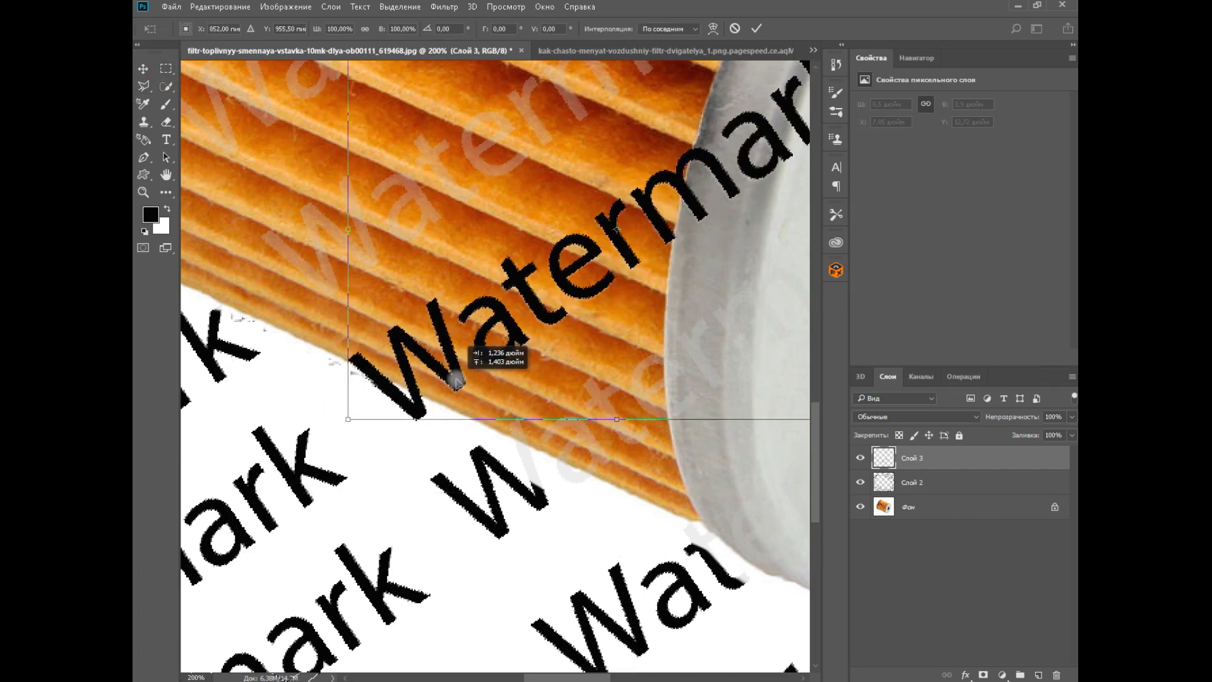
key(ctrl+plus)
key(ctrl+plus)
key(Return)
Paste five more copies of the word and align each with a faint watermark on the filter
key(ctrl+v)
key(ctrl+t)
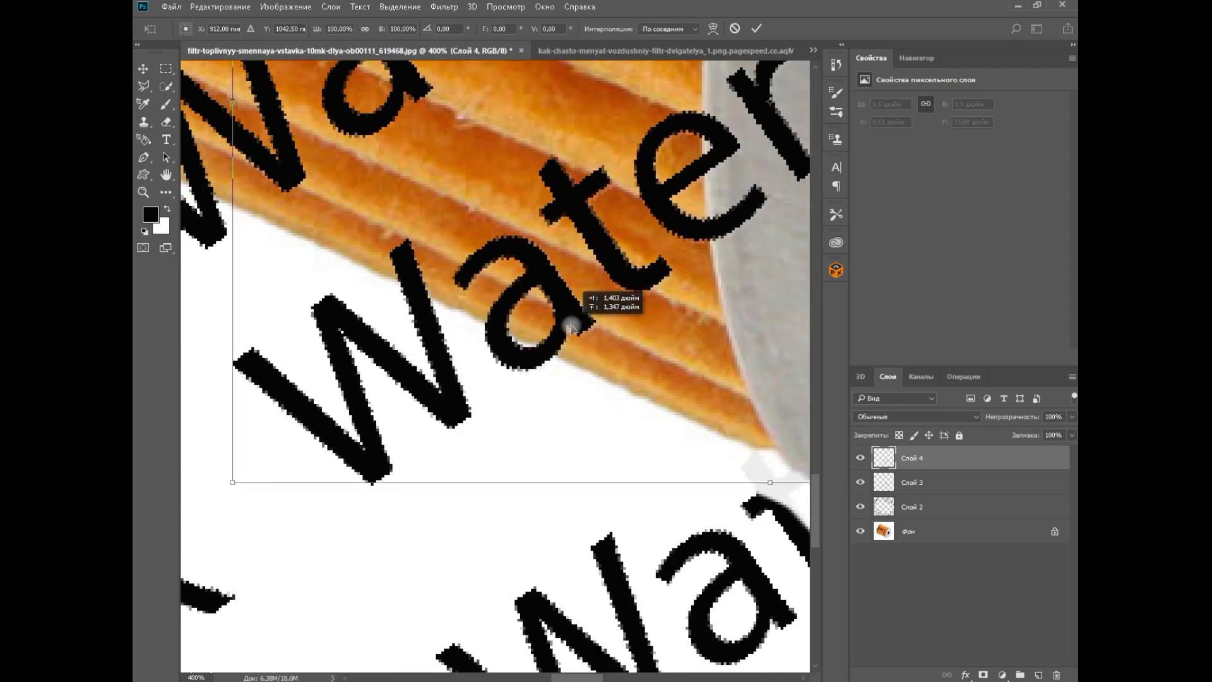
key(Return)
key(ctrl+v)
key(ctrl+t)
key(ctrl+plus)
key(ctrl+plus)
key(Return)
key(ctrl+v)
key(ctrl+t)
key(Return)
key(ctrl+v)
key(ctrl+t)
key(Return)
key(ctrl+v)
key(ctrl+t)
key(Return)
Paste three more copies of the word and align them with the faint watermarks across the orange pleats
key(ctrl+v)
key(ctrl+t)
drag(284, 579, 371, 479)
key(Right)
key(Return)
key(ctrl+v)
key(ctrl+t)
drag(246, 603, 387, 485)
key(Return)
key(ctrl+v)
key(ctrl+t)
drag(253, 596, 437, 401)
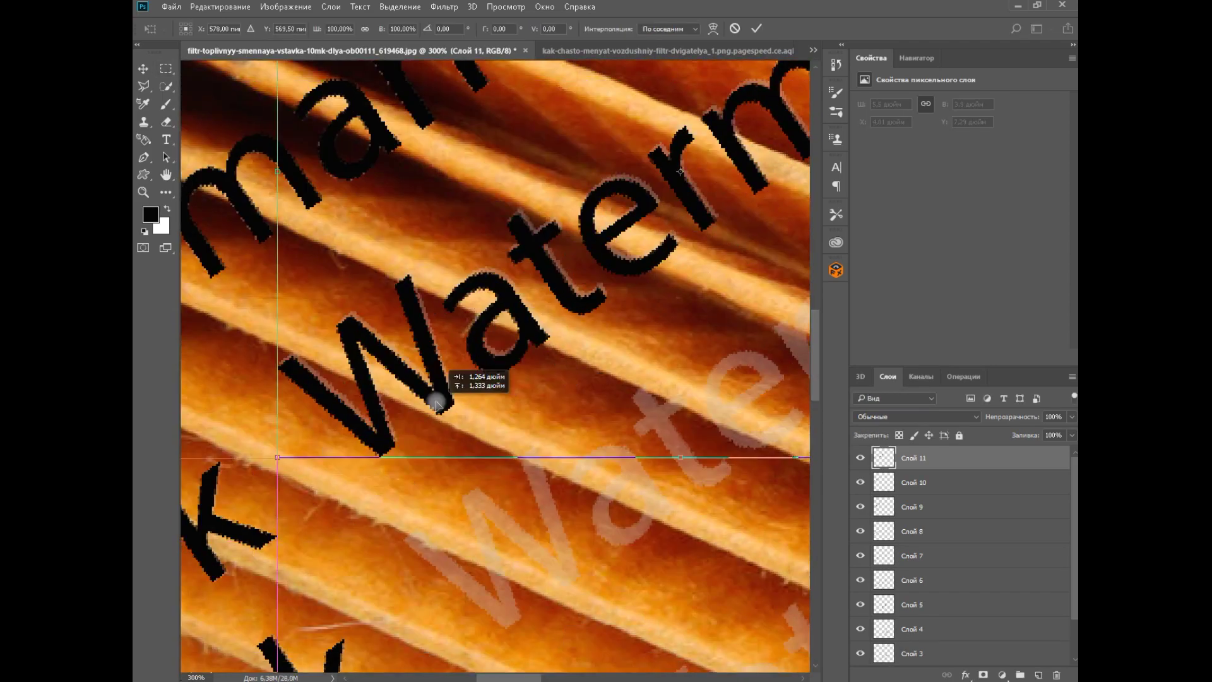
key(Return)
Paste four more copies of the word, aligning them with the faint watermarks up to the filter's upper metal rim
key(ctrl+v)
key(ctrl+t)
drag(306, 604, 408, 341)
key(Return)
key(ctrl+v)
key(ctrl+t)
drag(303, 600, 406, 465)
key(Return)
key(ctrl+v)
key(ctrl+t)
drag(642, 414, 401, 467)
key(Return)
key(ctrl+v)
key(ctrl+t)
drag(252, 584, 433, 465)
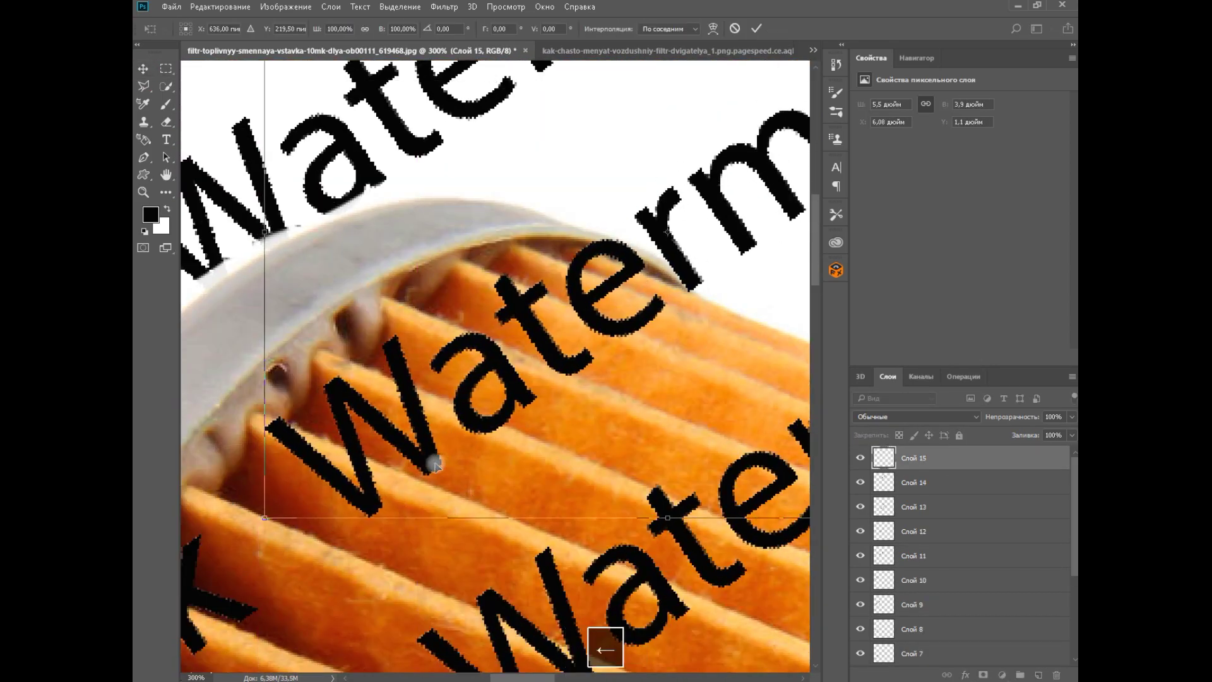
key(Return)
Paste three more copies of the word over the faint watermarks along the upper pleats towards the grey end cap
key(ctrl+v)
key(ctrl+t)
drag(252, 581, 498, 397)
key(Return)
key(ctrl+v)
key(ctrl+t)
drag(420, 554, 532, 381)
key(Right)
scroll(474, 351, down, 2)
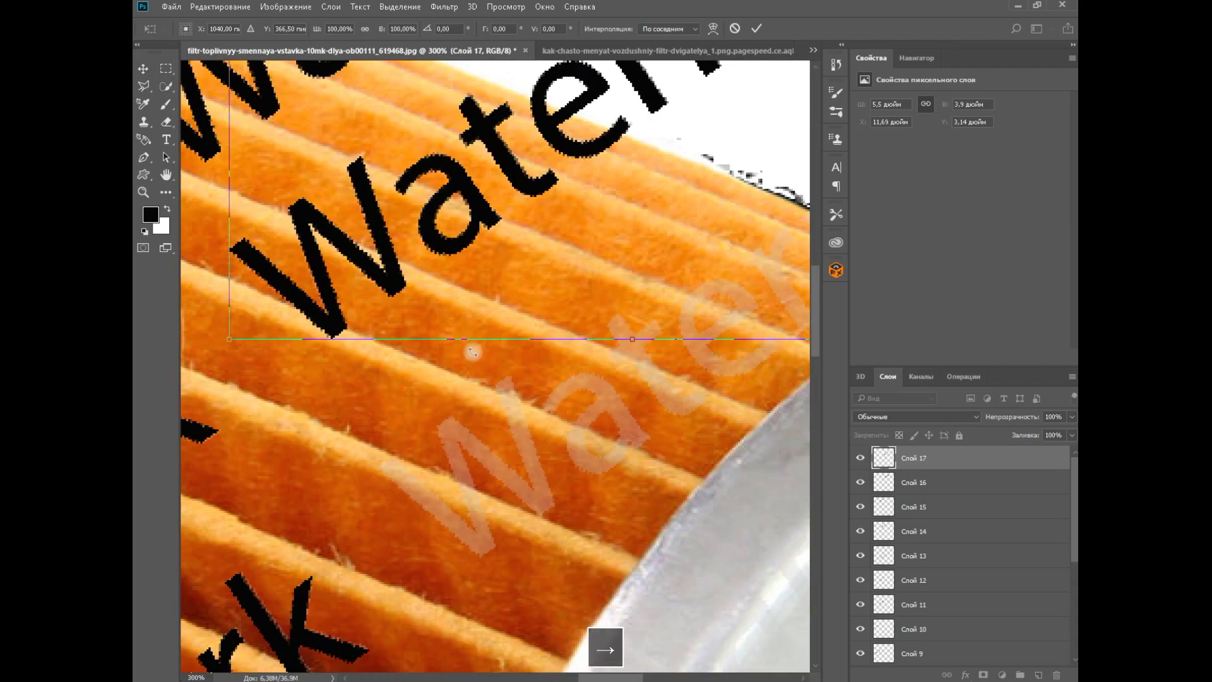
key(Return)
key(ctrl+v)
key(ctrl+t)
drag(364, 569, 479, 397)
key(Return)
Paste three more copies of the word and align them with the faint watermarks on the grey end cap and its hole
key(ctrl+plus)
scroll(469, 409, down, 4)
key(ctrl+v)
key(ctrl+t)
drag(252, 587, 574, 280)
key(Return)
key(ctrl+minus)
key(ctrl+v)
key(ctrl+t)
drag(330, 452, 589, 238)
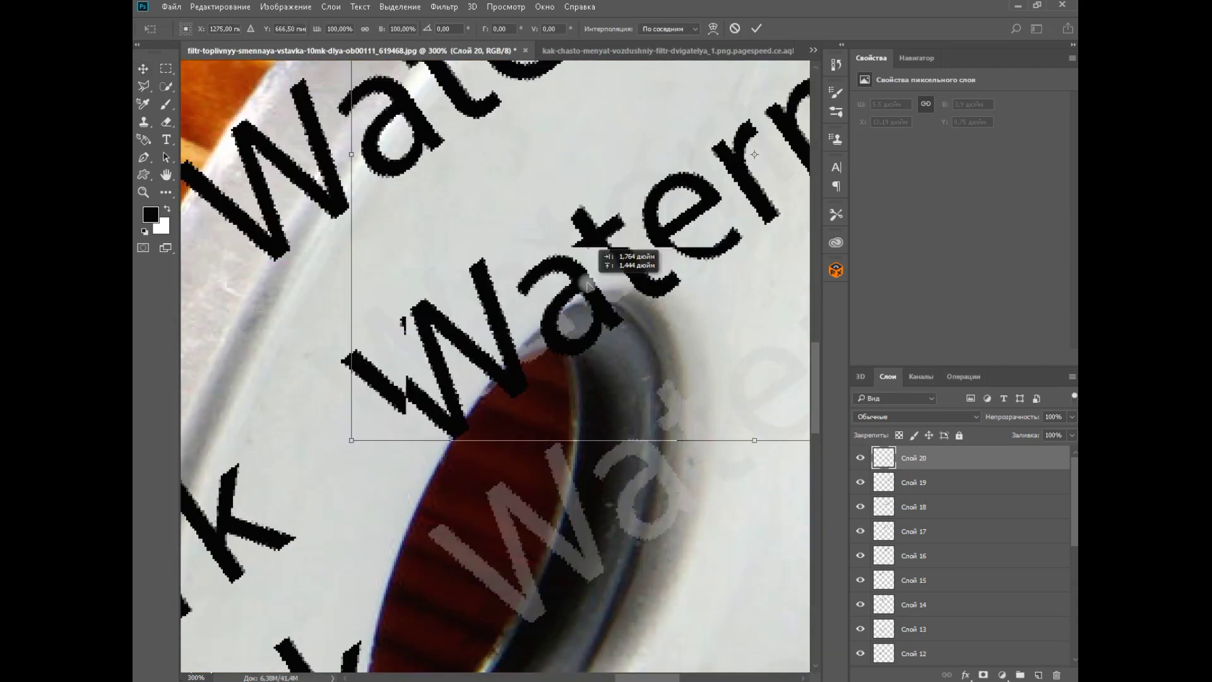
drag(605, 333, 562, 363)
scroll(563, 362, down, 4)
key(Return)
key(ctrl+v)
key(ctrl+t)
drag(459, 414, 699, 126)
key(Return)
Darken the photo with a Curves adjustment directly above the background, mapping input 102 to output 44
key(ctrl+minus)
key(ctrl+minus)
click(947, 653)
drag(955, 252, 955, 273)
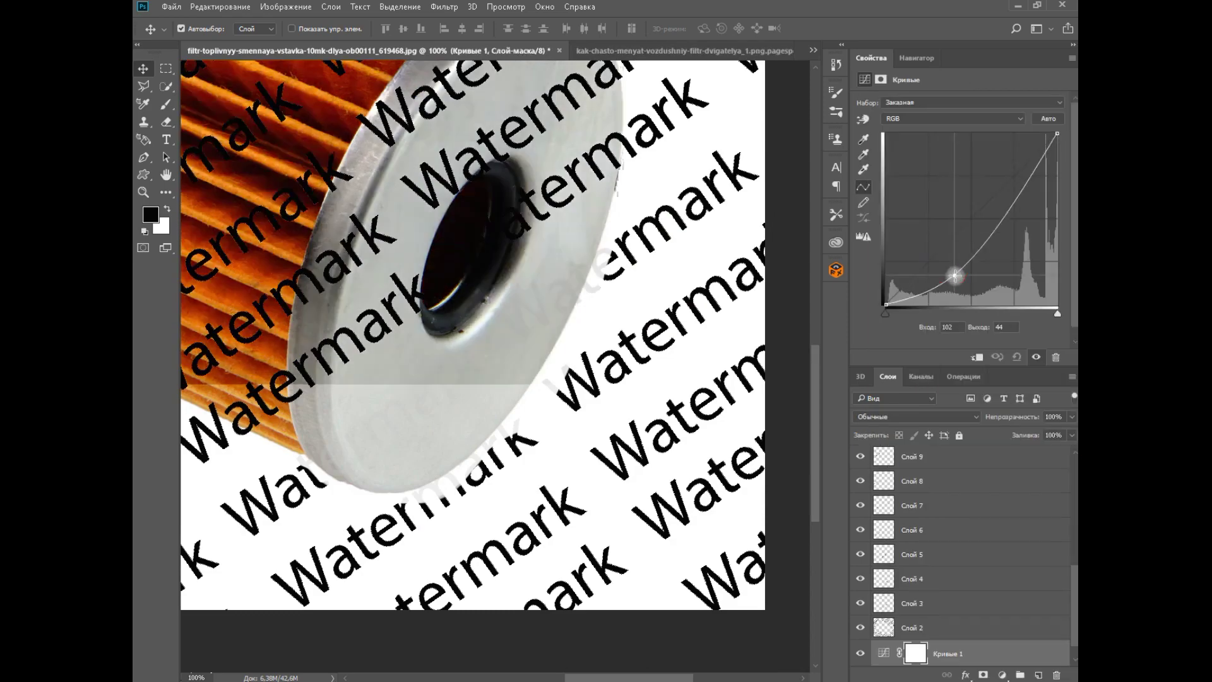
Paste another copy of the word on top of the layer stack and align it with the faint watermark low on the end cap
click(915, 458)
key(ctrl+v)
key(ctrl+t)
key(ctrl+plus)
key(ctrl+plus)
key(ctrl+plus)
drag(626, 361, 604, 369)
key(ctrl+minus)
key(ctrl+minus)
drag(385, 555, 452, 509)
key(Return)
Paste two more copies of the word and align them with the faint watermarks around the lower edge of the end cap
key(ctrl+v)
key(ctrl+t)
drag(725, 271, 635, 330)
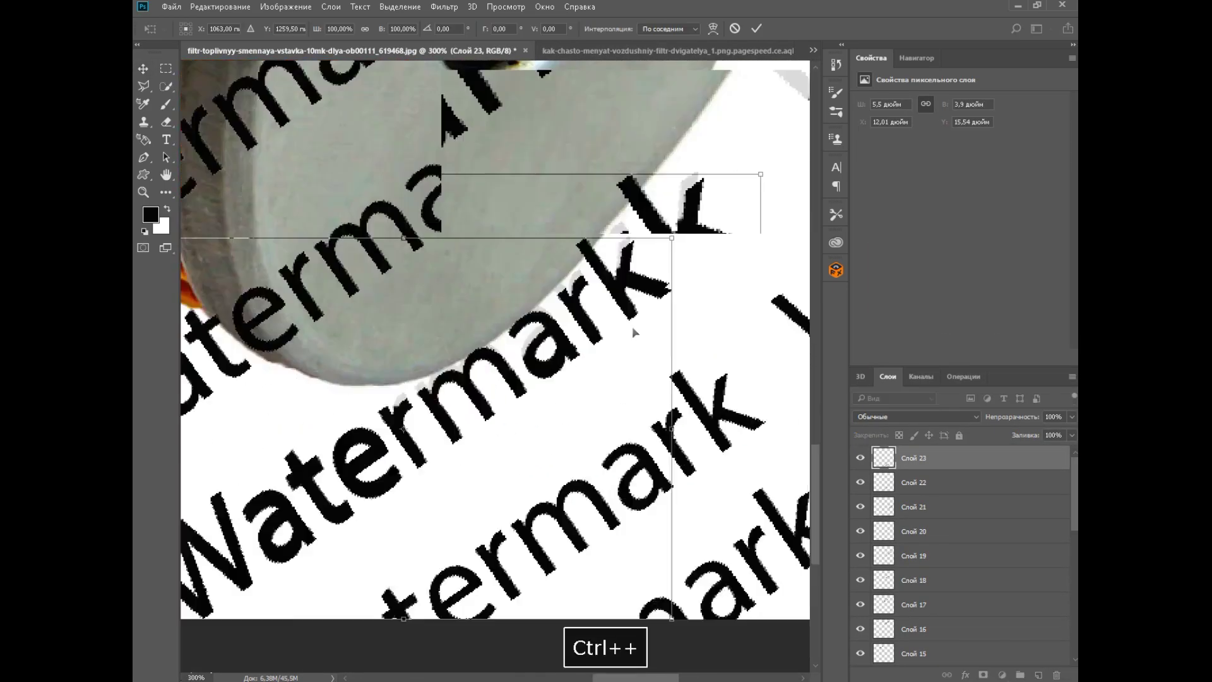
key(ctrl+plus)
key(ctrl+plus)
key(Return)
key(ctrl+minus)
key(ctrl+v)
key(ctrl+t)
drag(308, 571, 541, 467)
key(Right)
key(Return)
key(ctrl+minus)
Paste another copy of the word and align it with the faint watermark between the hole and the end cap's right edge
key(ctrl+v)
key(ctrl+t)
key(ctrl+plus)
key(ctrl+plus)
key(ctrl+plus)
drag(527, 408, 368, 387)
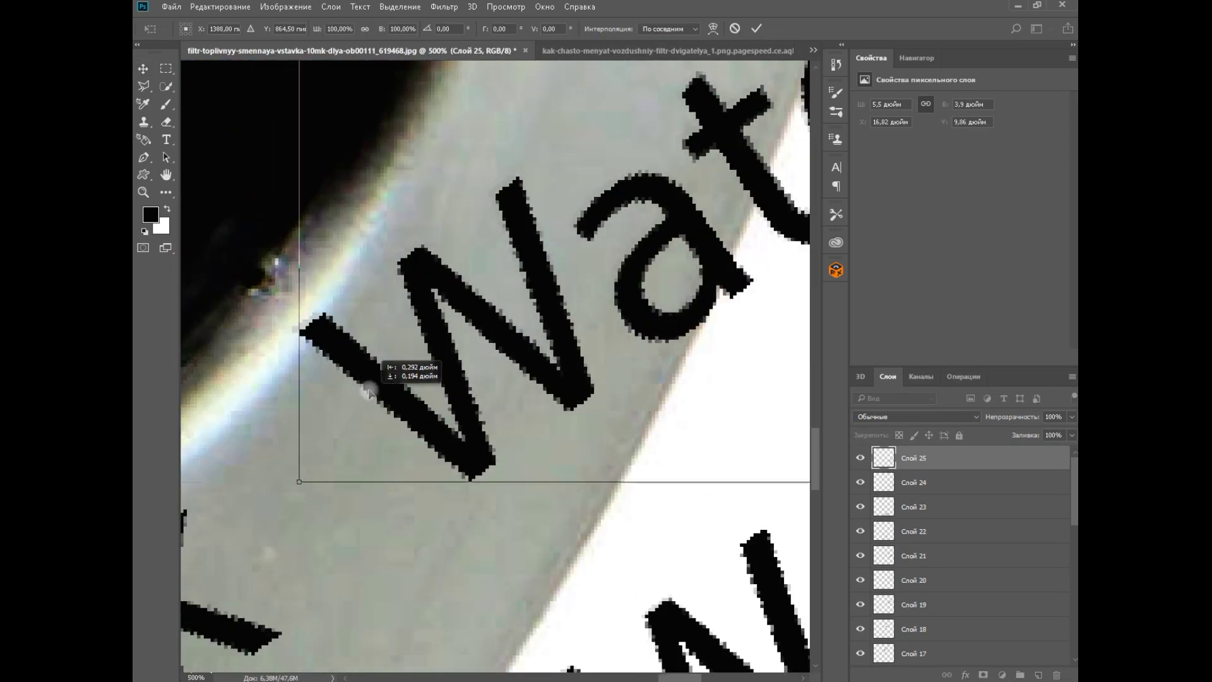
key(Return)
Delete the Curves adjustment layer above the background
key(ctrl+minus)
key(ctrl+minus)
key(ctrl+minus)
key(ctrl+minus)
key(ctrl+minus)
key(ctrl+minus)
key(ctrl+minus)
scroll(974, 514, down, 15)
click(934, 629)
key(Delete)
Merge all the word layers, from Слой 2 up to Слой 25, into a single watermark layer
scroll(933, 568, up, 10)
scroll(932, 568, up, 2)
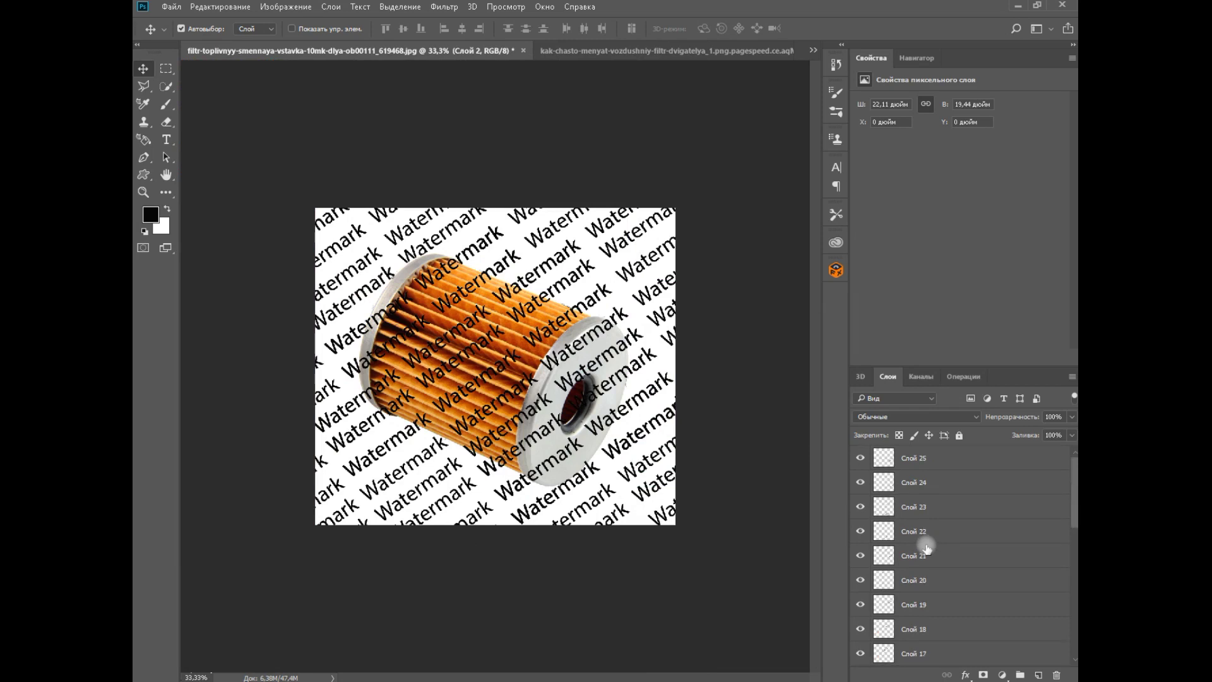
shift+click(940, 465)
key(ctrl+e)
Copy the merged watermark layer and paste it into the untitled document Без имени-1
key(ctrl+c)
click(812, 50)
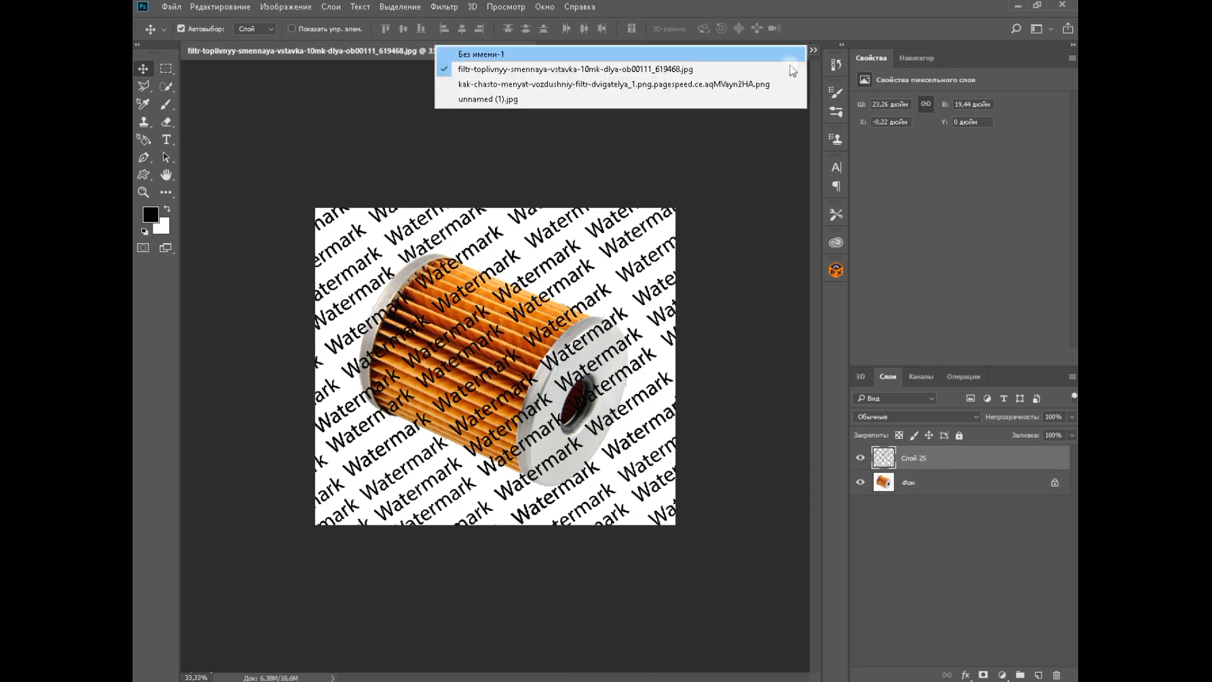
click(712, 55)
key(ctrl+v)
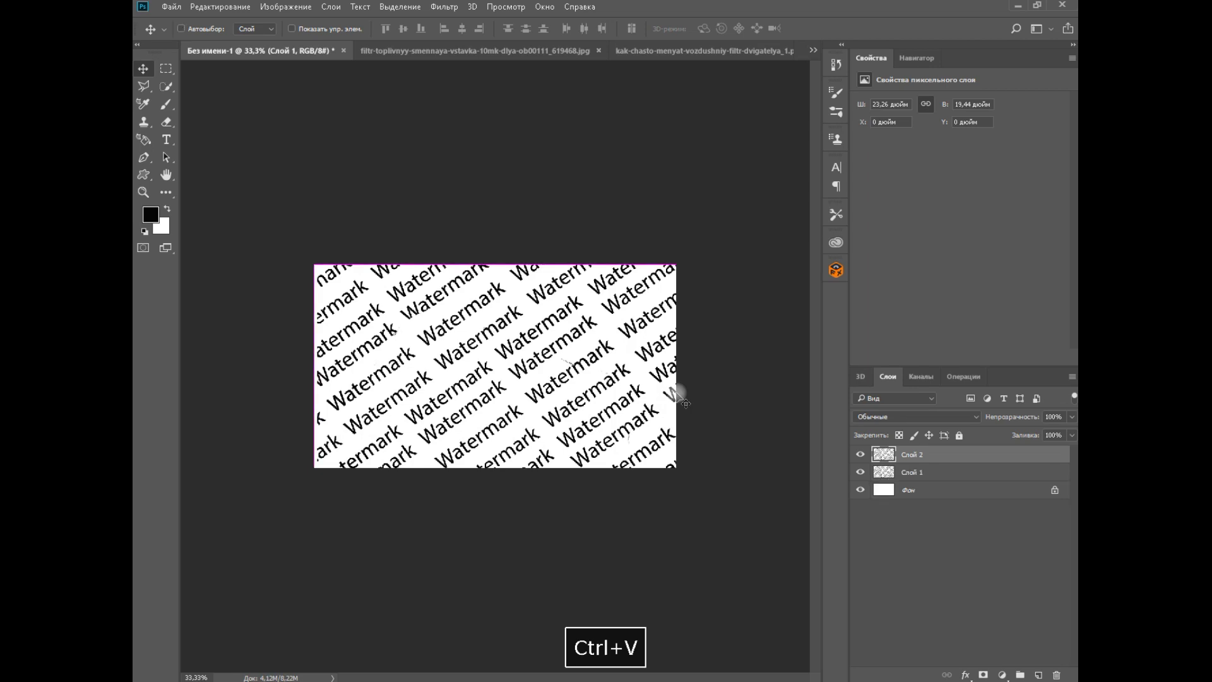
Return to the oil filter photo and paste a duplicate of the merged watermark pattern as a new layer
click(813, 51)
click(782, 59)
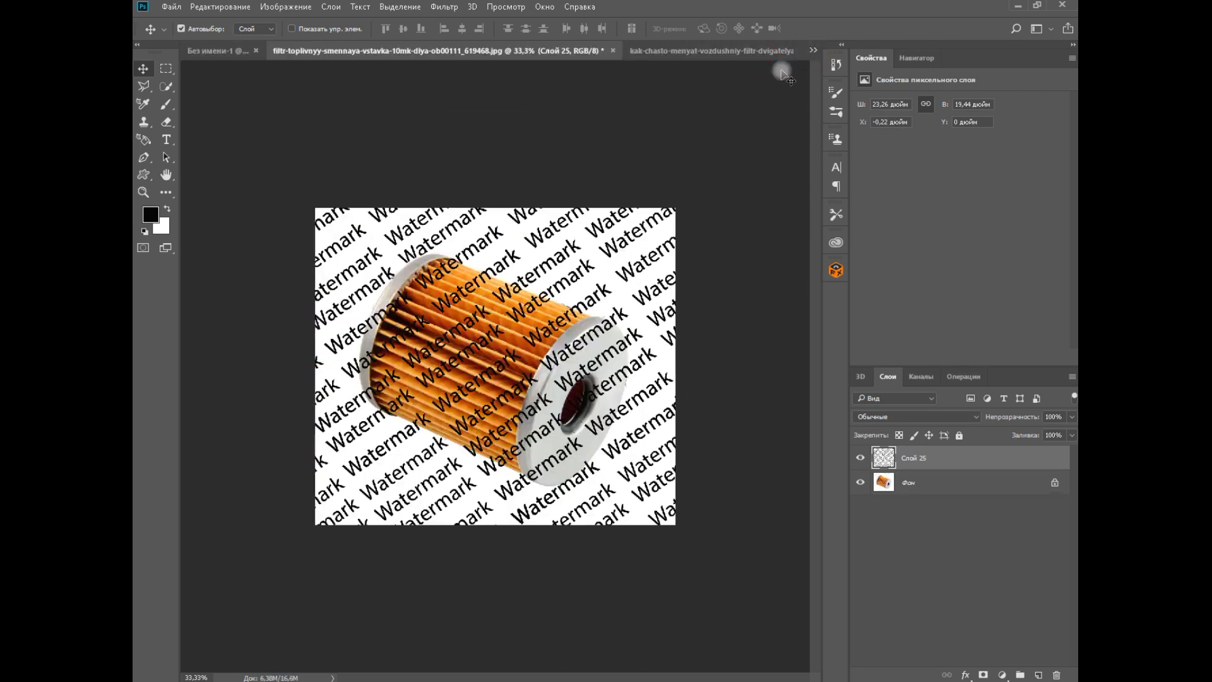
key(ctrl+v)
key(ctrl+z)
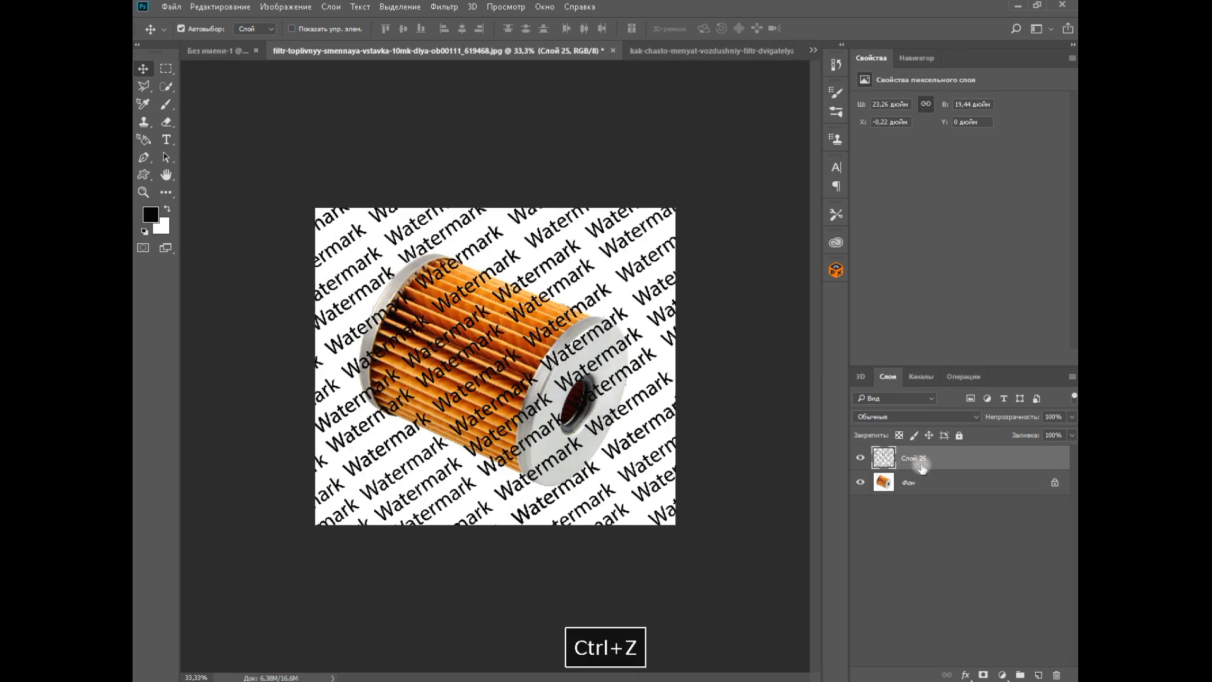
key(ctrl+v)
Move the duplicate watermark layer so that it lies exactly over the original pattern
key(ctrl+plus)
key(ctrl+plus)
key(ctrl+plus)
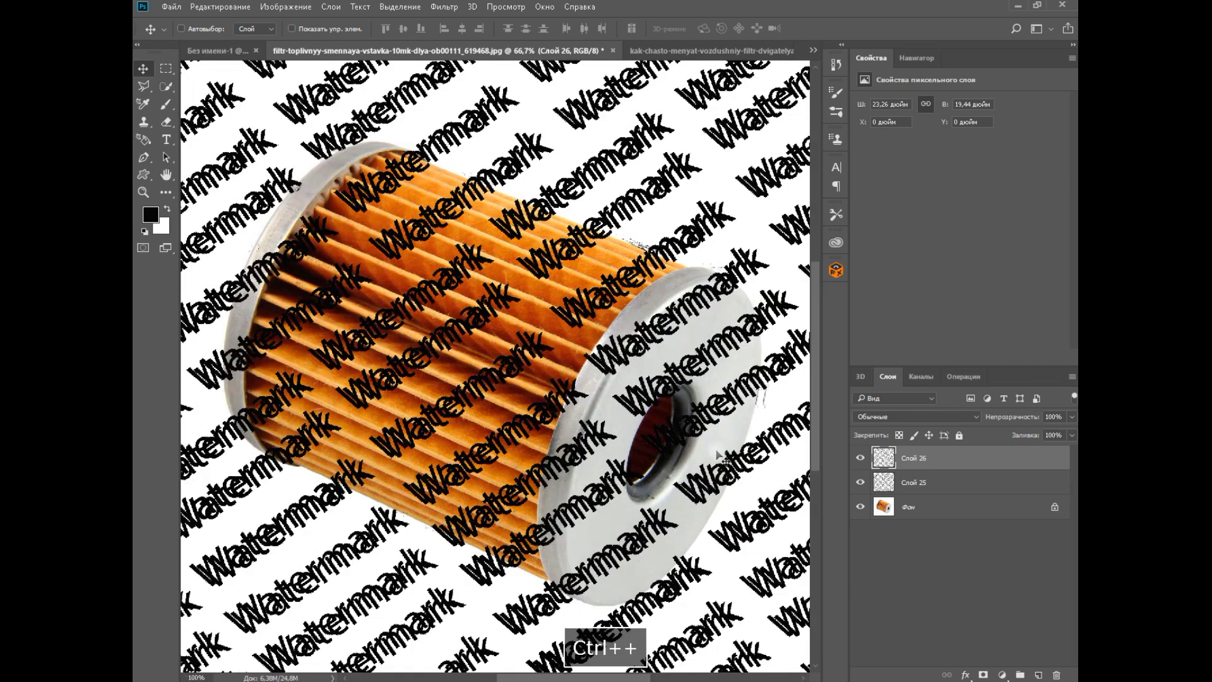
key(ctrl+t)
key(ctrl+plus)
key(ctrl+plus)
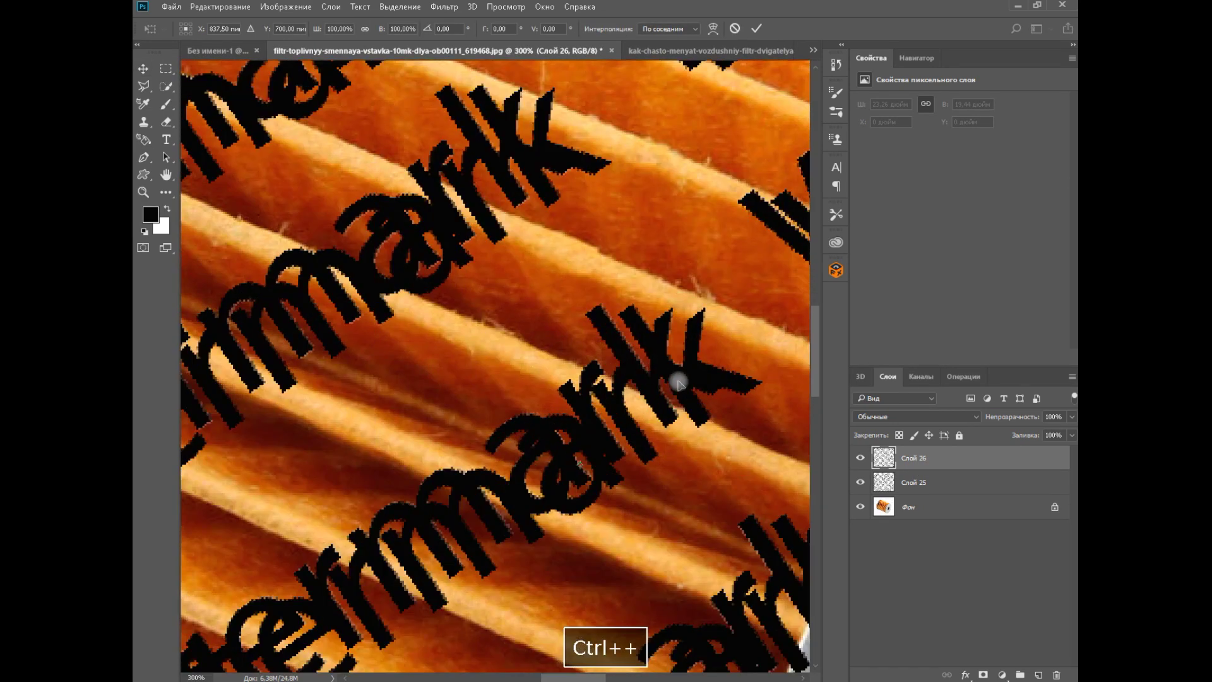
drag(670, 392, 629, 390)
key(Return)
Hide the duplicate watermark layer and set the original watermark layer's blend mode to Color Burn (Затемнение основы)
key(ctrl+minus)
key(ctrl+minus)
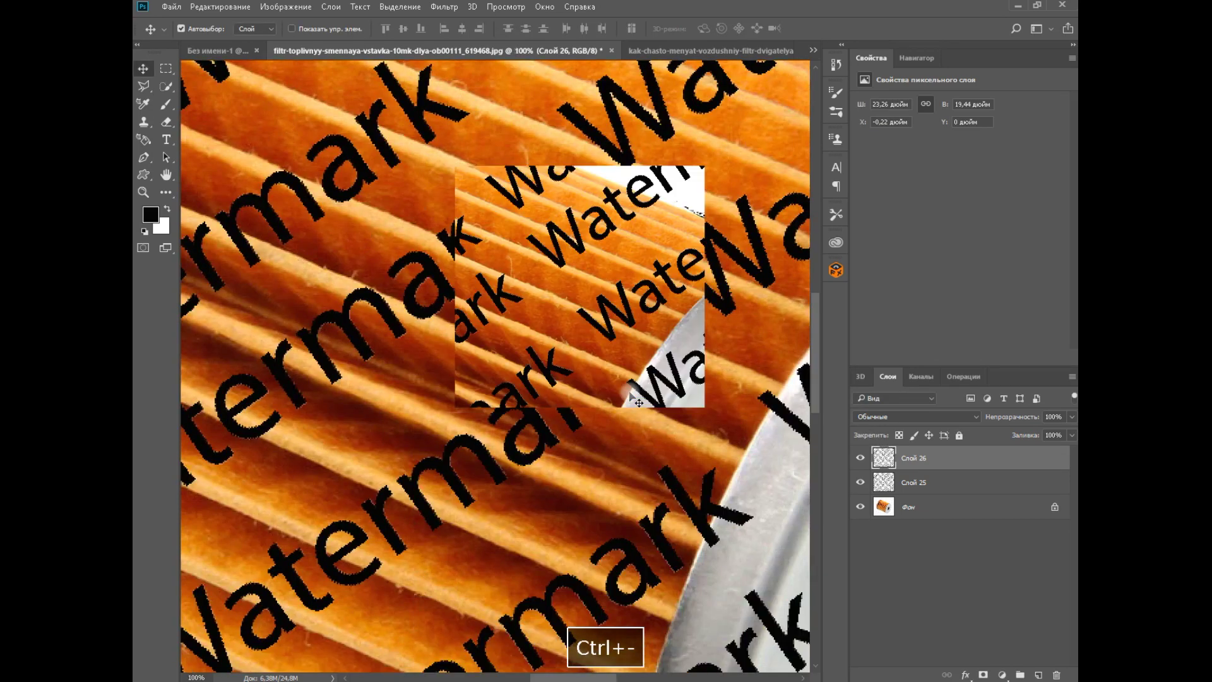
click(862, 455)
click(915, 482)
click(897, 417)
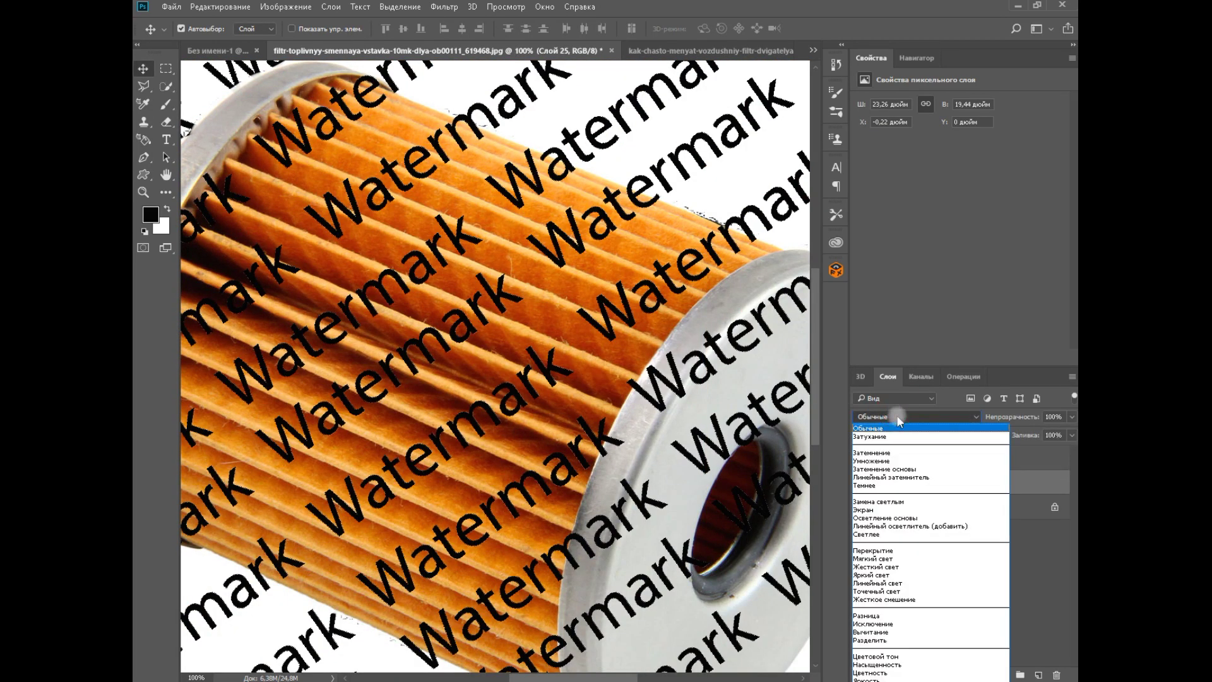
click(890, 470)
Add a Levels adjustment clipped to the Color Burn watermark layer and raise its output black level to 207
click(1001, 675)
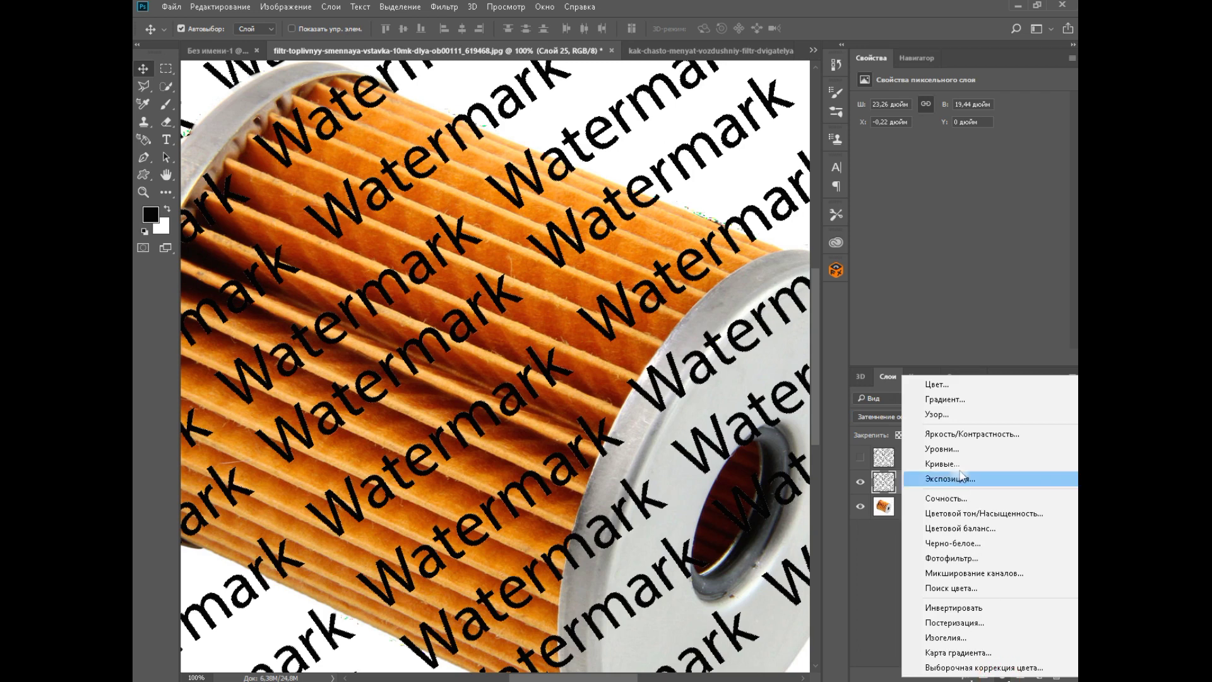
click(934, 461)
alt+click(907, 497)
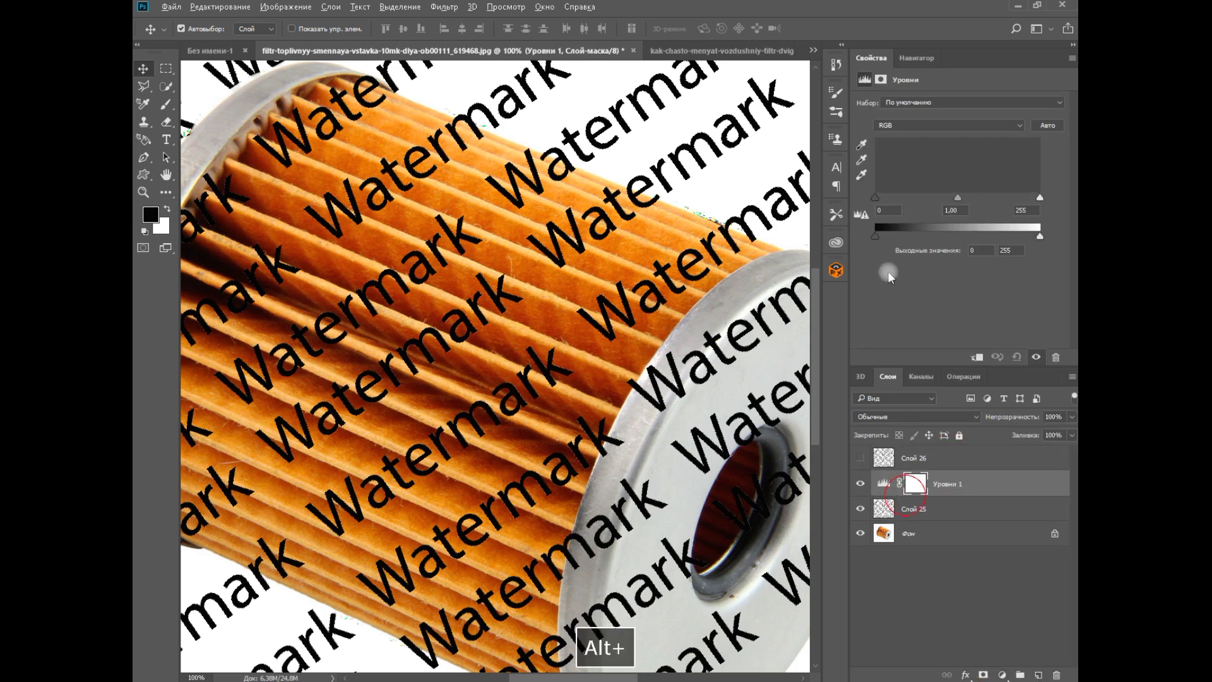
drag(875, 236, 1002, 241)
key(ctrl+plus)
key(ctrl+plus)
key(ctrl+plus)
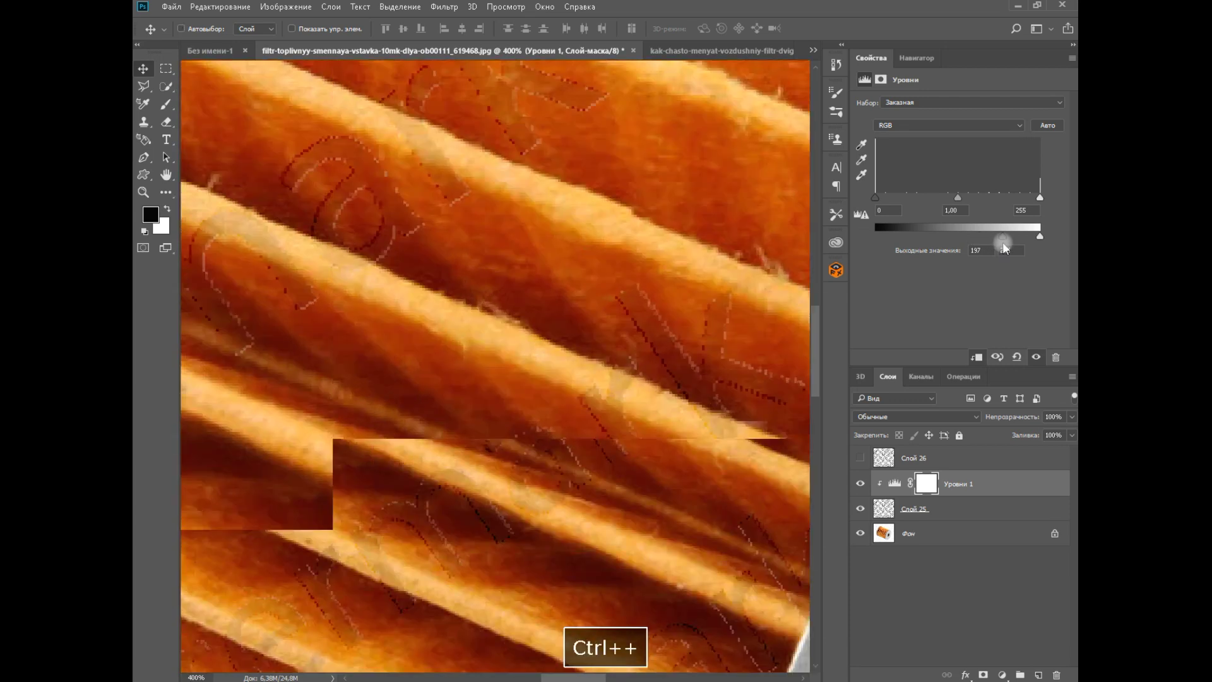
drag(1005, 240, 1006, 243)
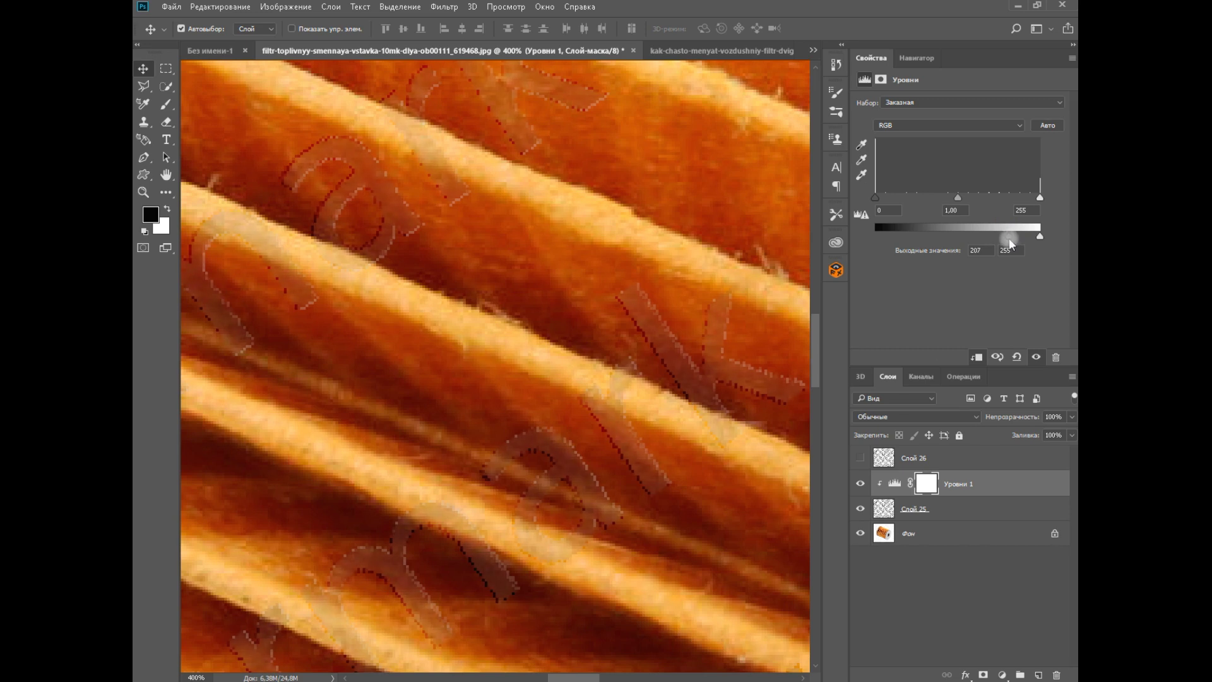
Nudge the Color Burn watermark layer one pixel to the right to match the photo's watermark
click(919, 508)
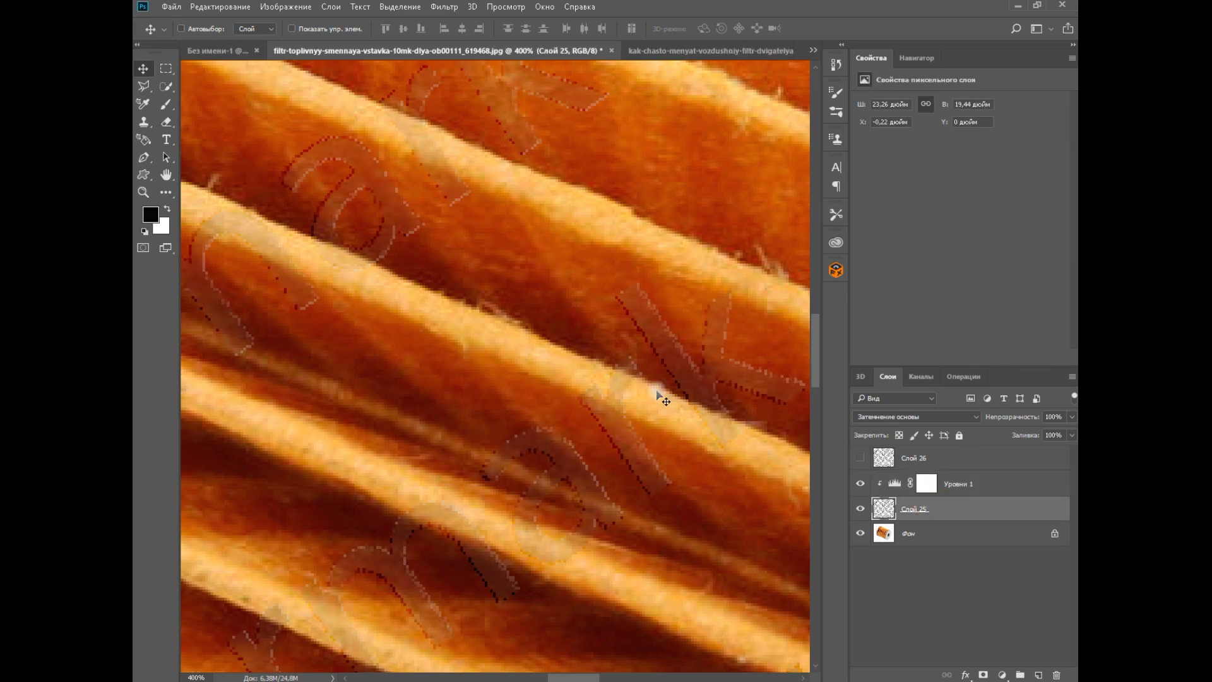
key(ctrl+t)
key(Right)
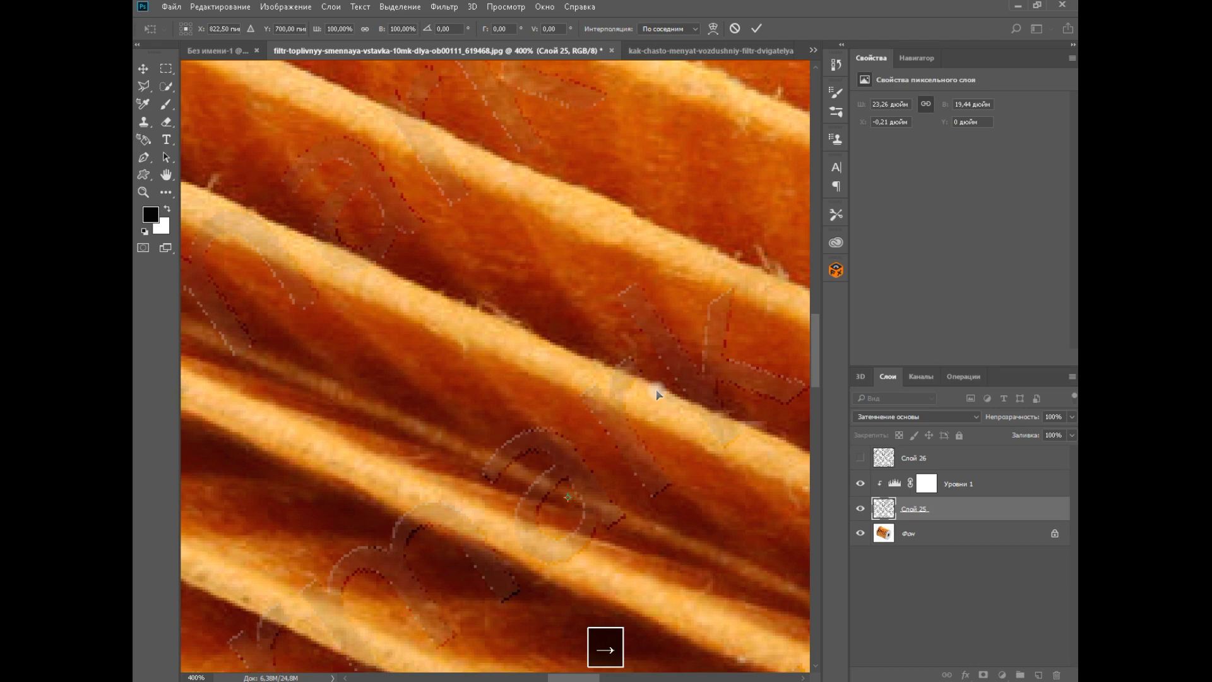
key(Up)
key(Down)
key(Return)
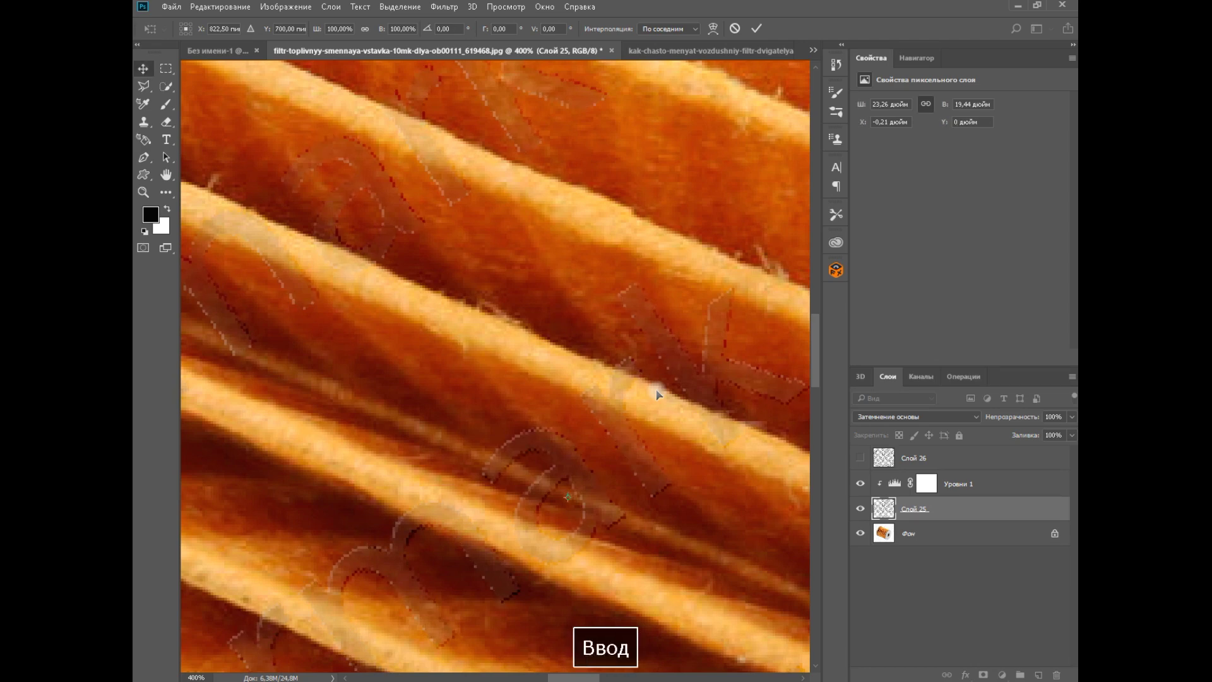
Readjust the clipped Levels output black level, and merge the adjustment and the watermark layer into the background
key(ctrl+minus)
key(ctrl+minus)
key(ctrl+minus)
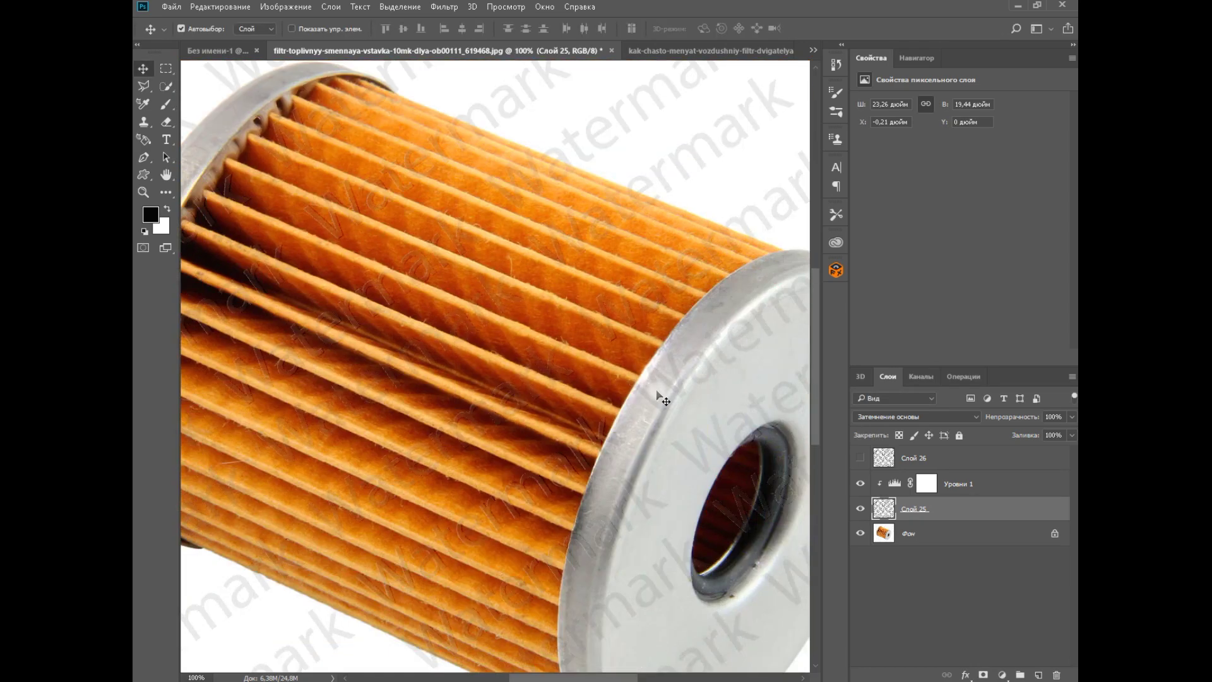
click(951, 483)
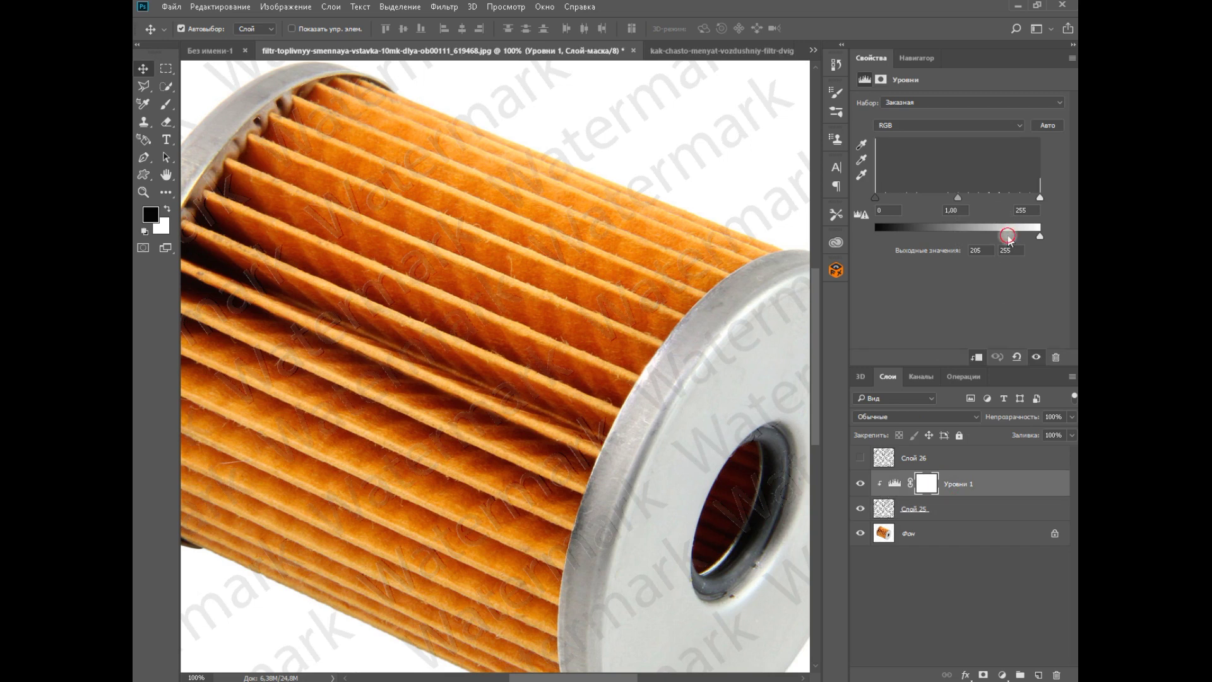
drag(1022, 236, 1022, 235)
shift+click(937, 533)
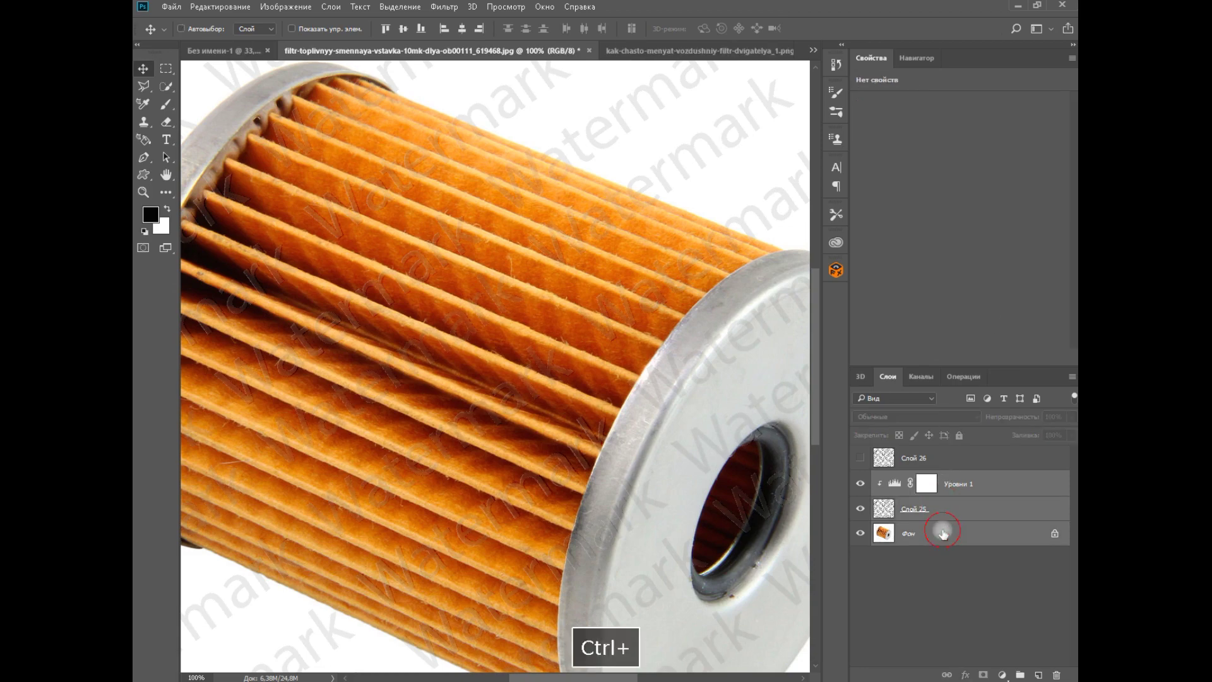
key(ctrl+e)
Load the hidden watermark layer's outline as a selection and expand it
ctrl+click(887, 464)
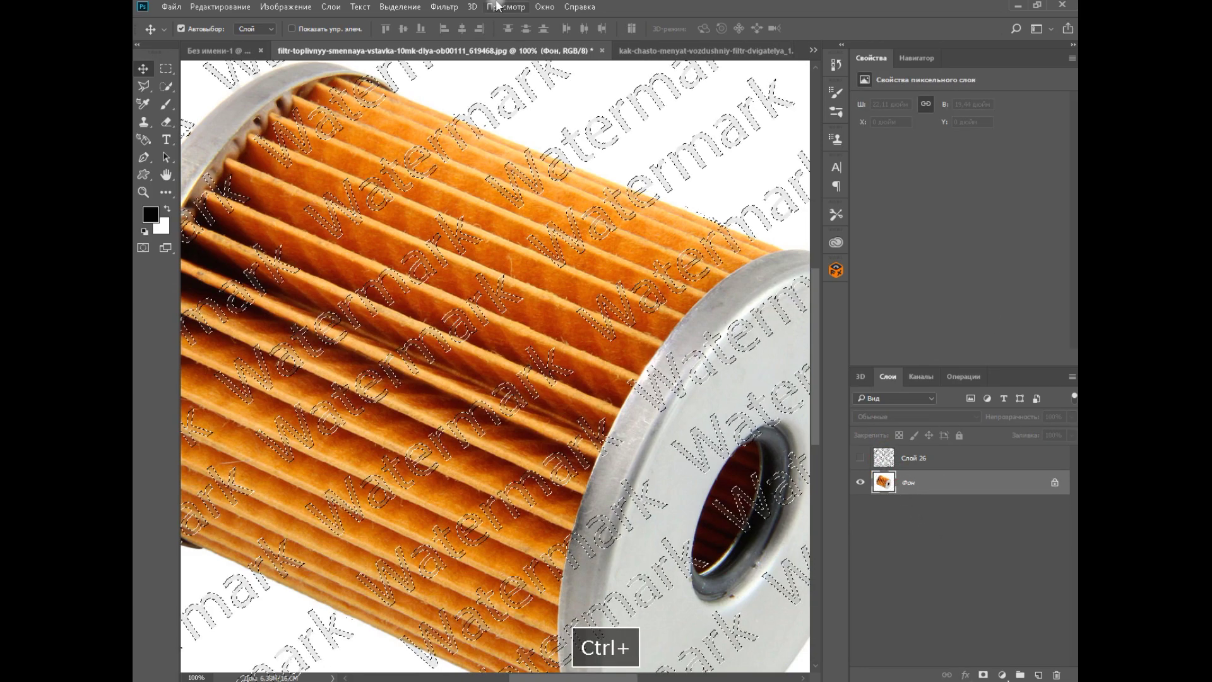
click(421, 7)
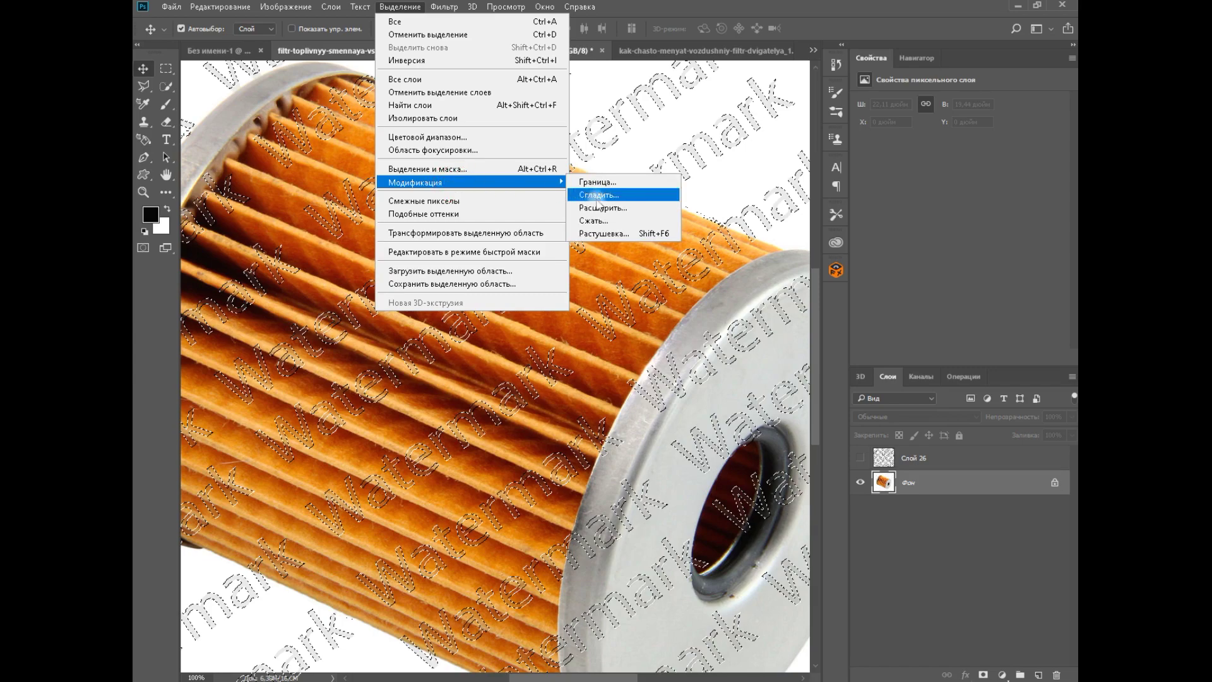
click(600, 208)
click(544, 230)
click(652, 228)
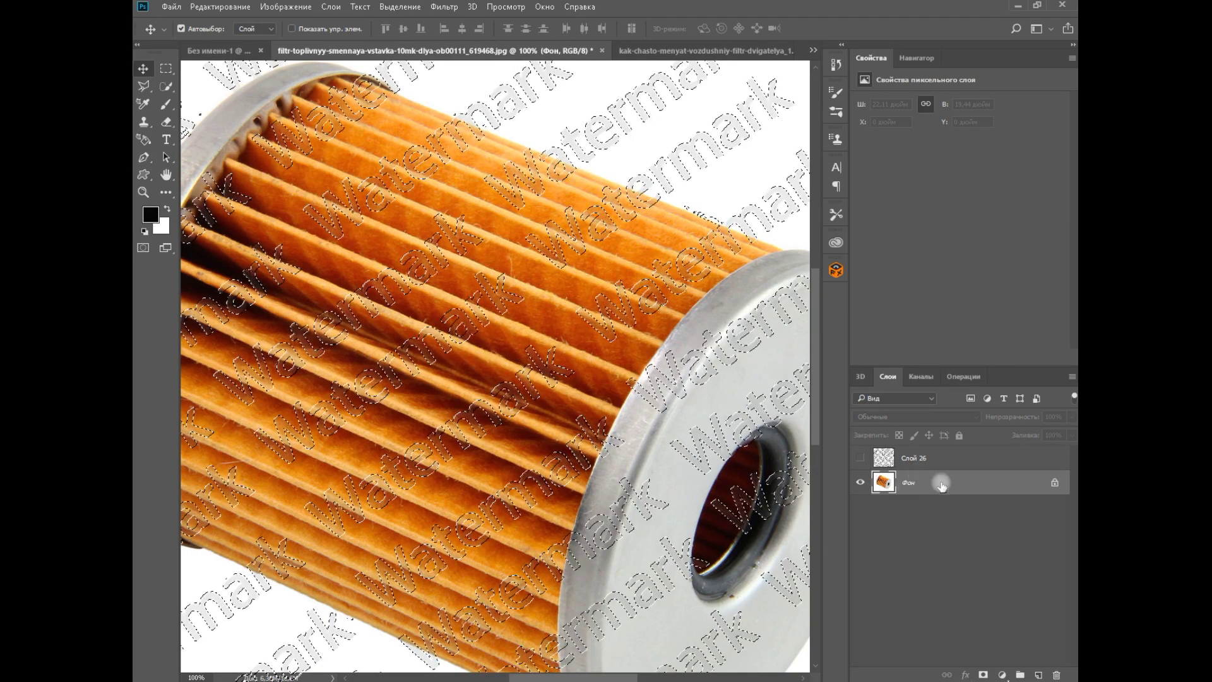
Fill the selection on the background with Content-Aware, color adaptation on, Normal mode and 100% opacity, and deselect
key(Delete)
text(100)
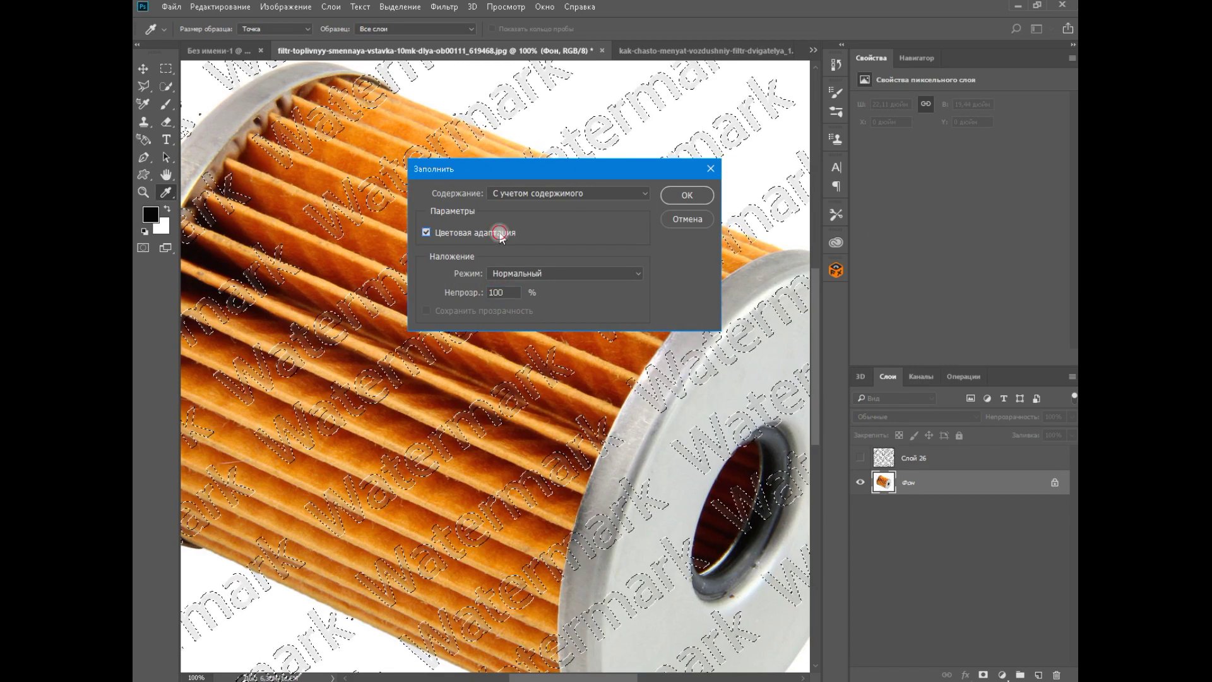
click(564, 193)
click(542, 244)
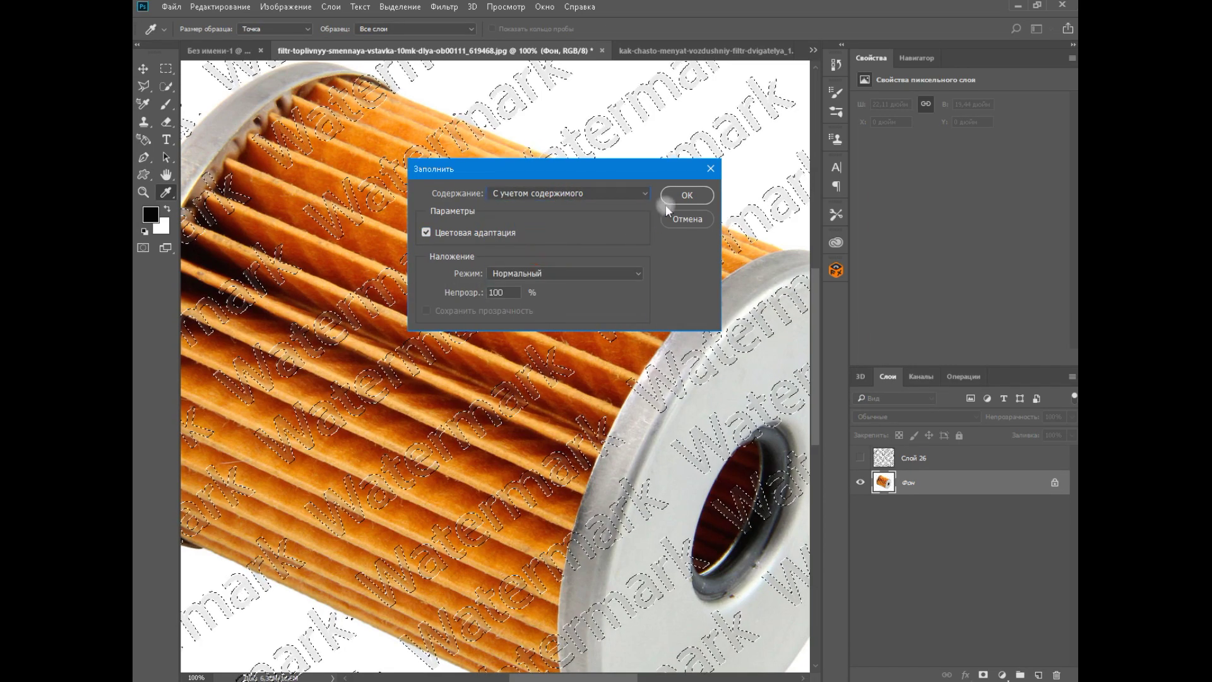
click(670, 196)
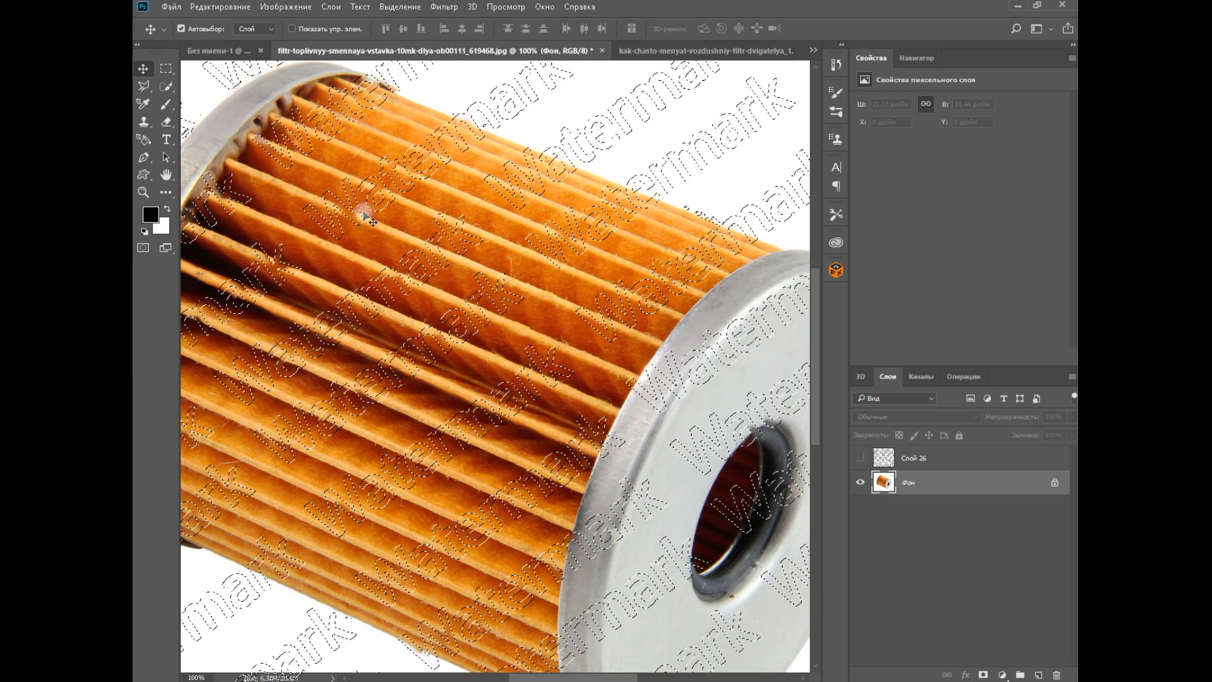
click(166, 68)
click(351, 147)
Paint over the leftover marks around the end cap's hole with the Spot Healing Brush set to Content-Aware
key(ctrl+minus)
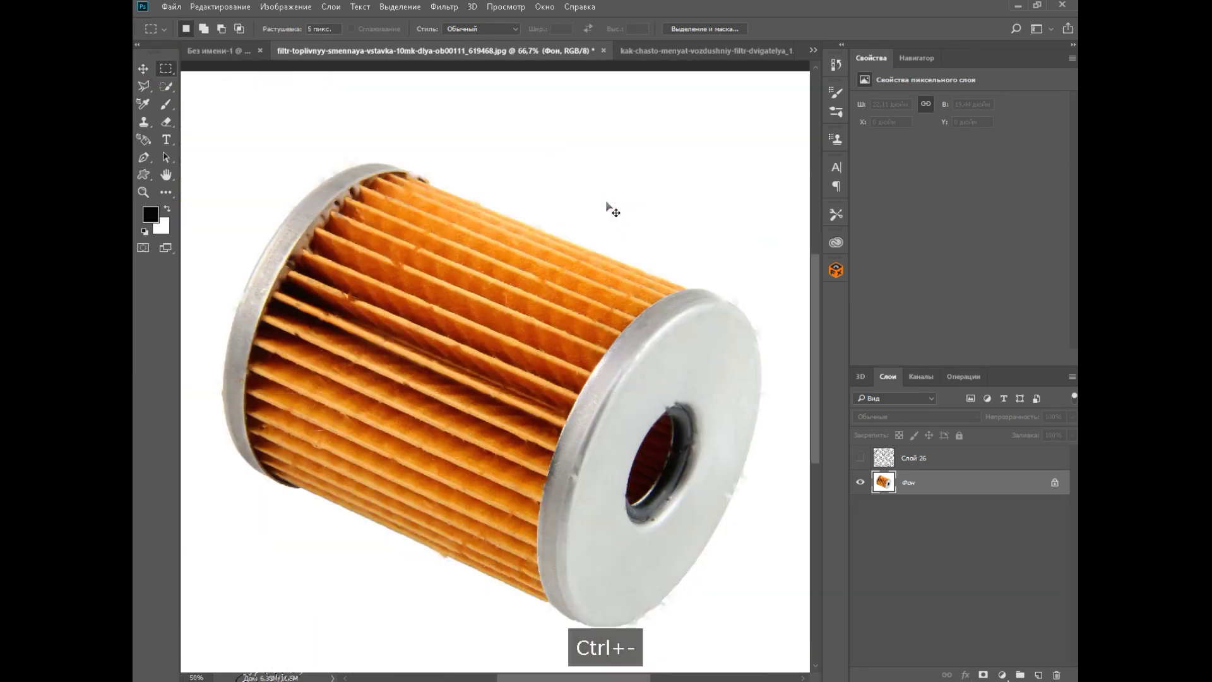
key(ctrl+minus)
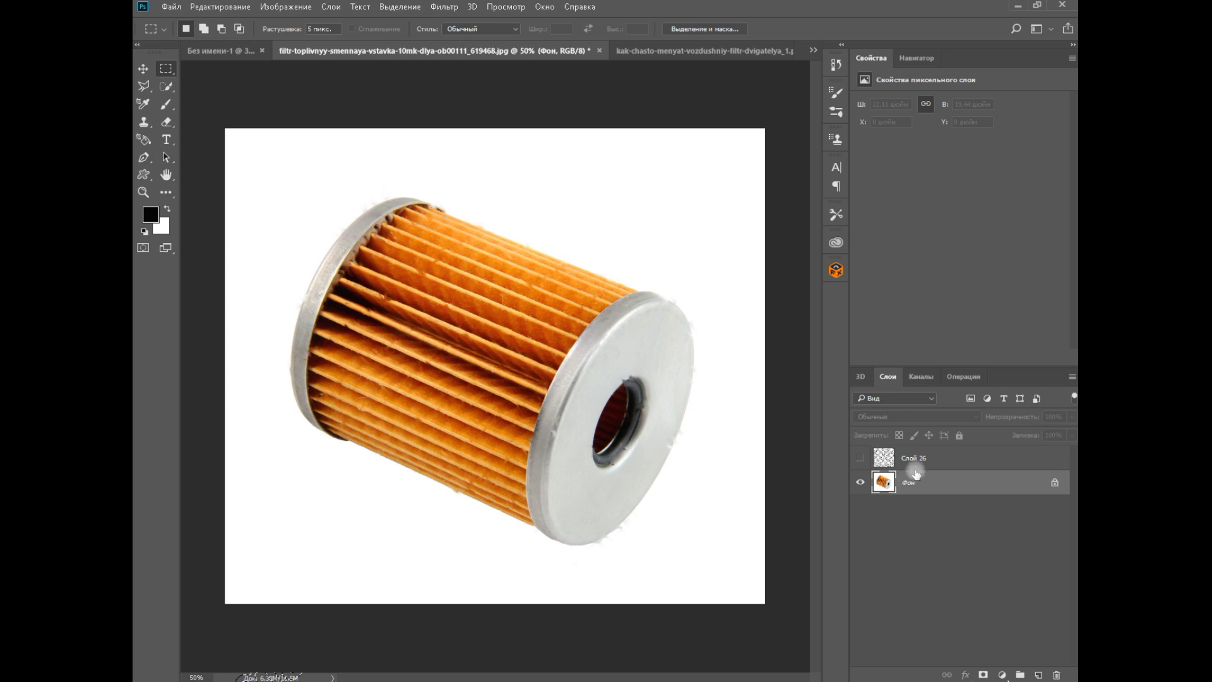
key(ctrl+plus)
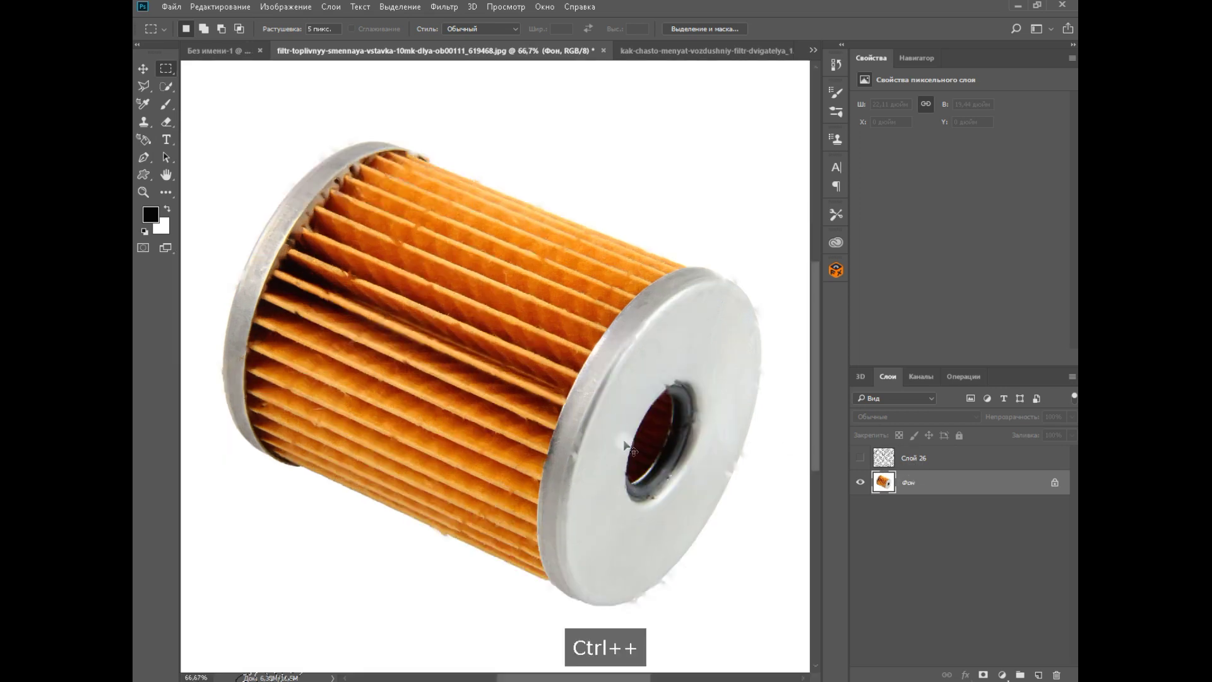
key(ctrl+plus)
key(ctrl+plus)
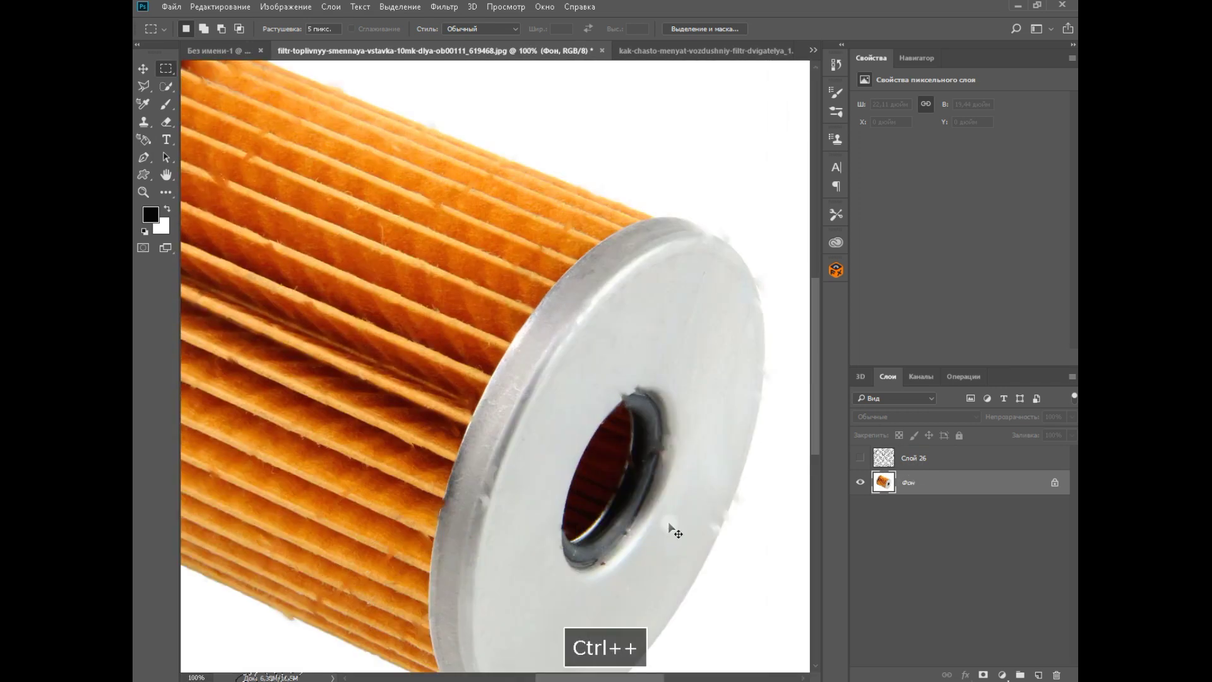
key(ctrl+plus)
key(ctrl+plus)
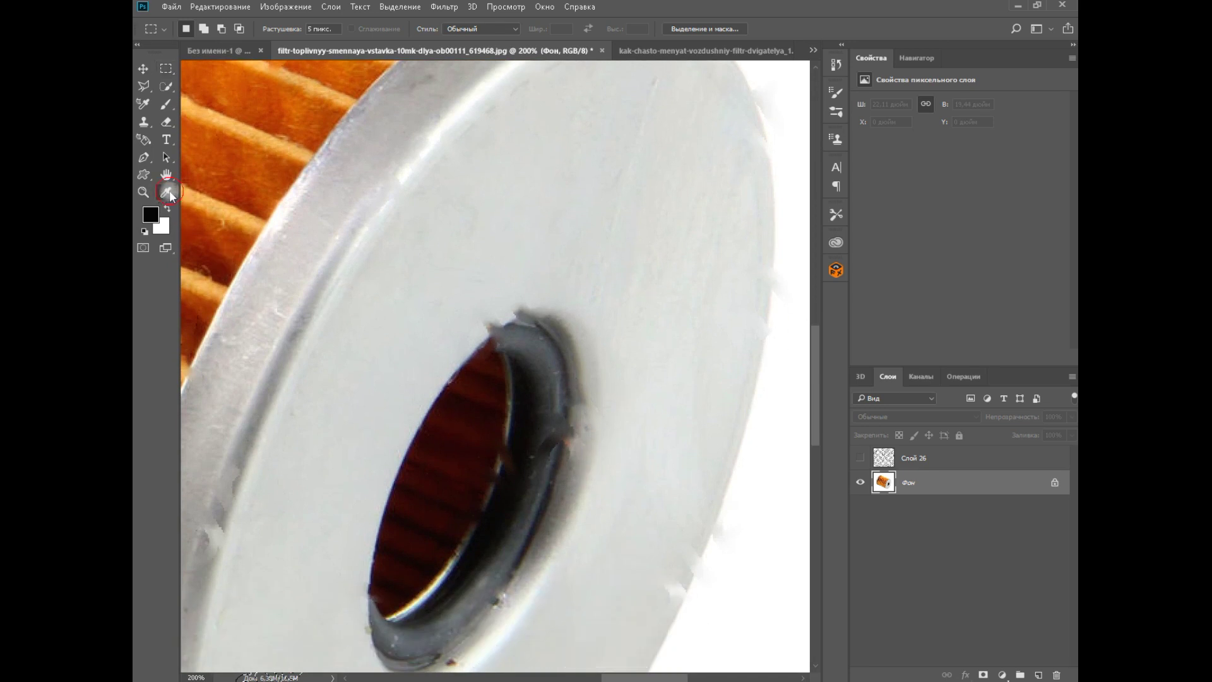
click(167, 192)
click(257, 373)
drag(560, 351, 543, 434)
drag(573, 337, 553, 431)
drag(530, 234, 485, 251)
Heal the leftover mark along the groove beside the end cap's outer rim
scroll(490, 498, down, 8)
scroll(544, 316, up, 7)
scroll(422, 358, left, 15)
drag(406, 380, 383, 450)
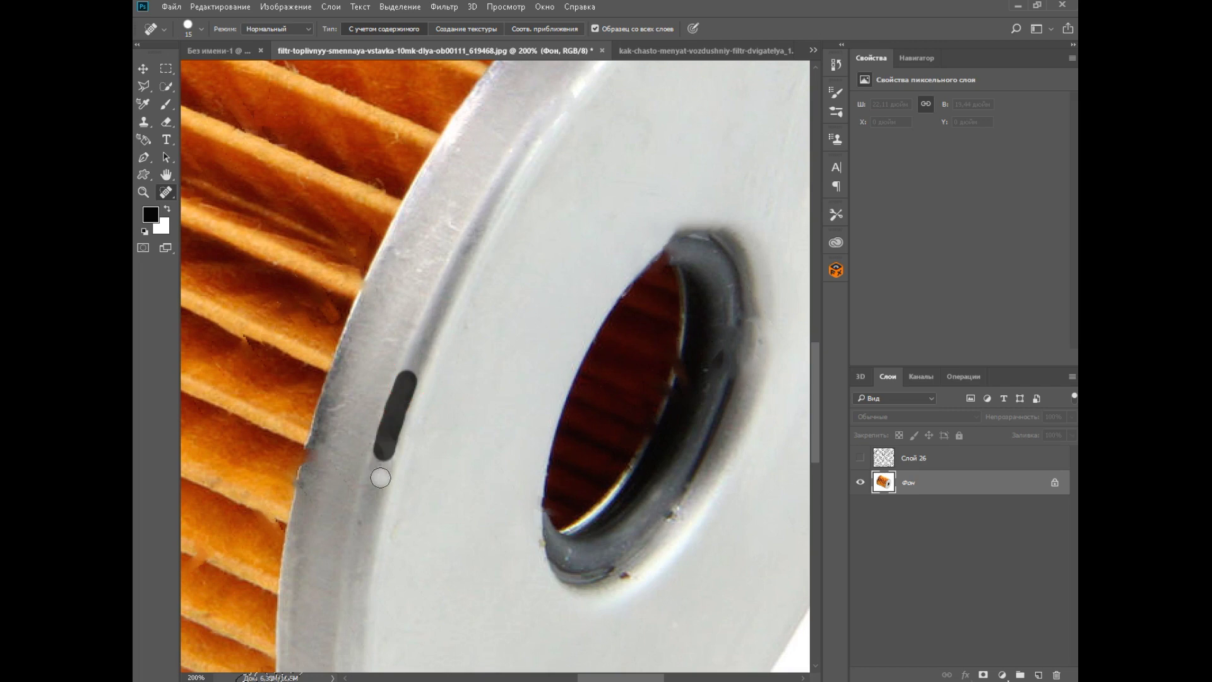
Heal the breaks along the upper pleat edges near the filter's far end cap with the Spot Healing Brush
key(ctrl+minus)
key(ctrl+minus)
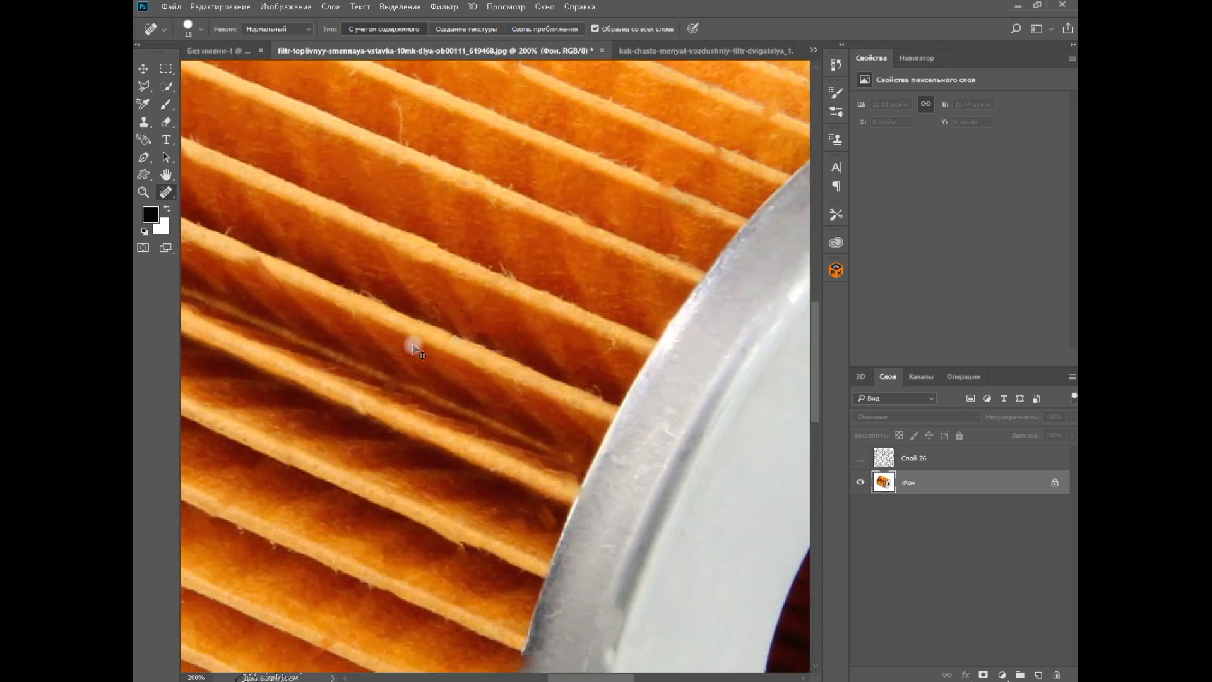
key(ctrl+minus)
key(ctrl+plus)
key(ctrl+plus)
key(ctrl+plus)
key(ctrl+plus)
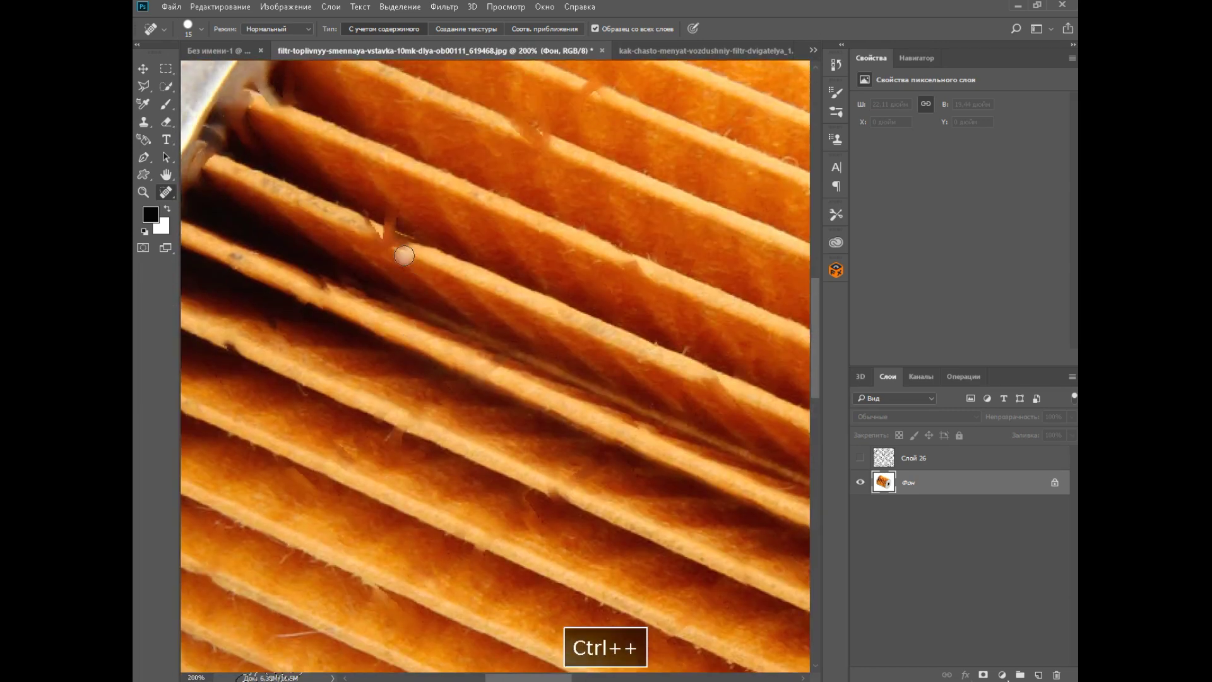
mouse_move(404, 252)
mouse_down()
mouse_move(407, 238)
mouse_move(367, 218)
mouse_move(417, 246)
mouse_move(375, 231)
mouse_move(434, 234)
mouse_up()
scroll(569, 246, up, 2)
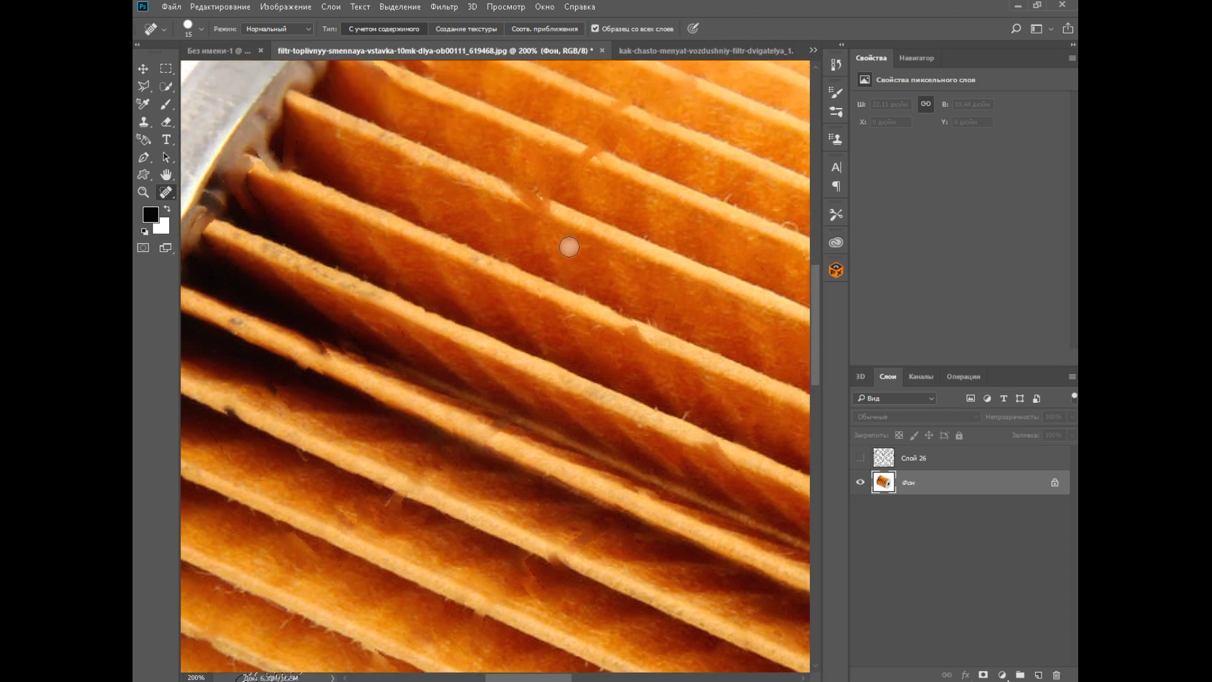
drag(556, 215, 512, 189)
drag(610, 159, 587, 150)
Heal the leftover dark marks along the lower pleat edges near the filter's far end
drag(303, 346, 325, 352)
drag(227, 403, 224, 409)
click(237, 321)
drag(390, 477, 404, 485)
click(556, 556)
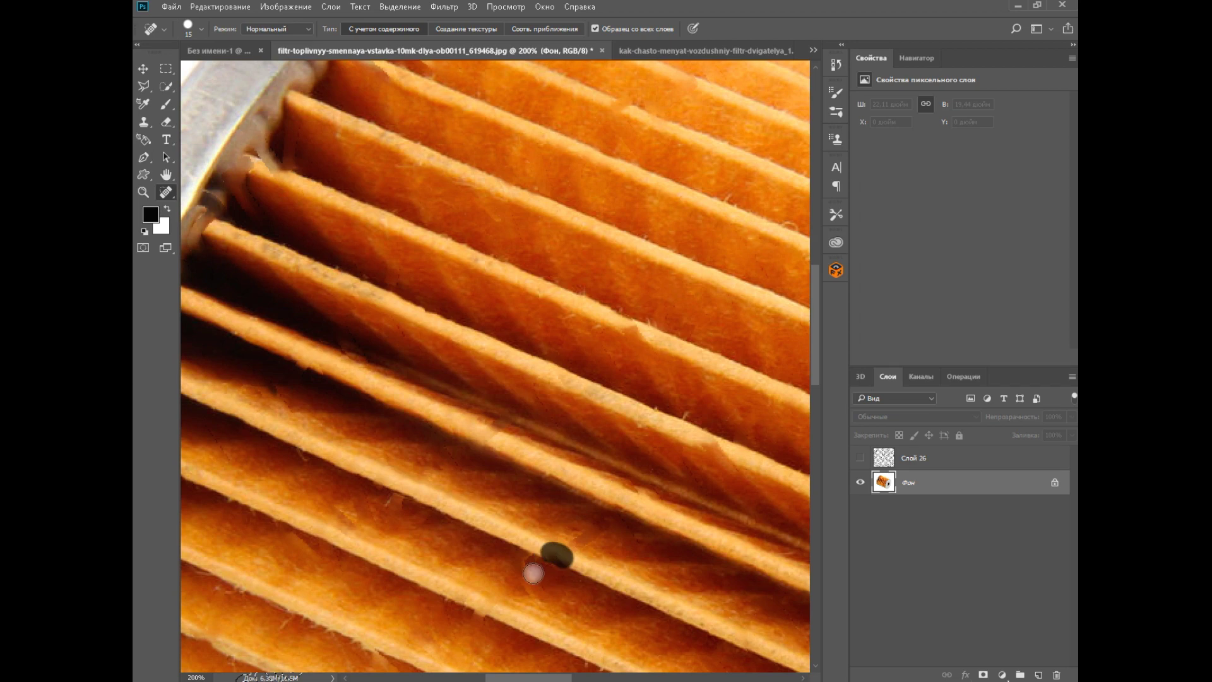
key(ctrl+minus)
key(ctrl+minus)
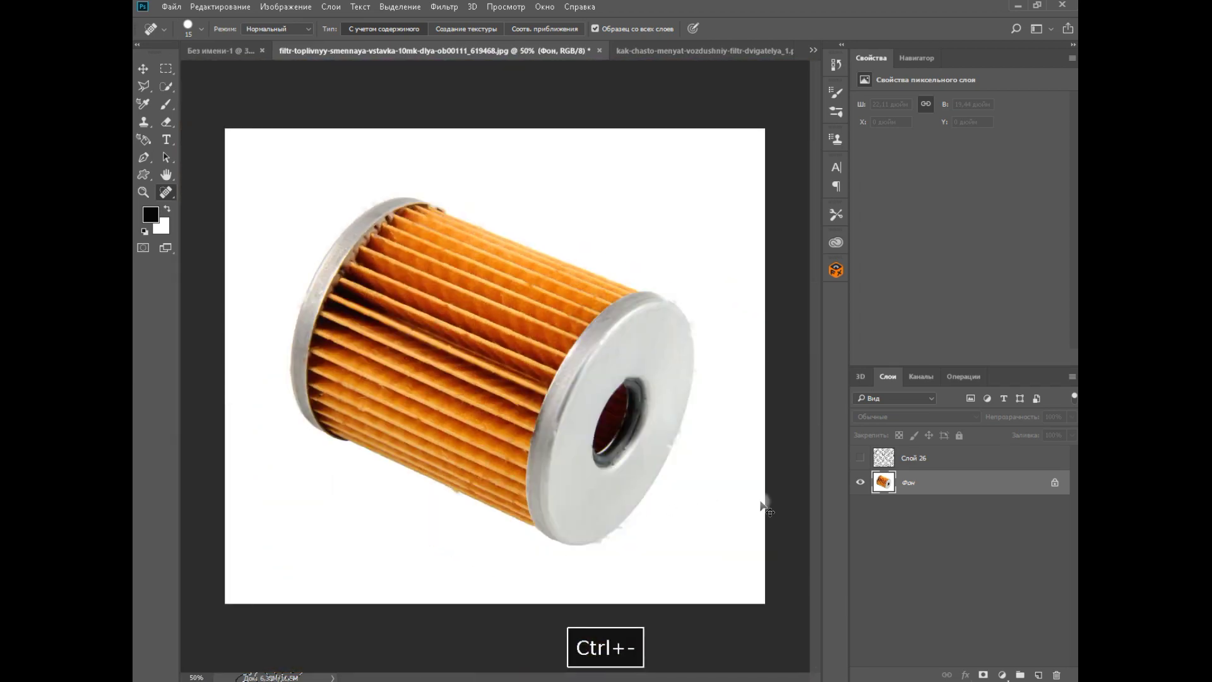
Copy the hidden watermark layer Слой 26 and paste it into the Filtr-paliwa-Filtron-PS-842.jpg document
click(912, 457)
key(ctrl+c)
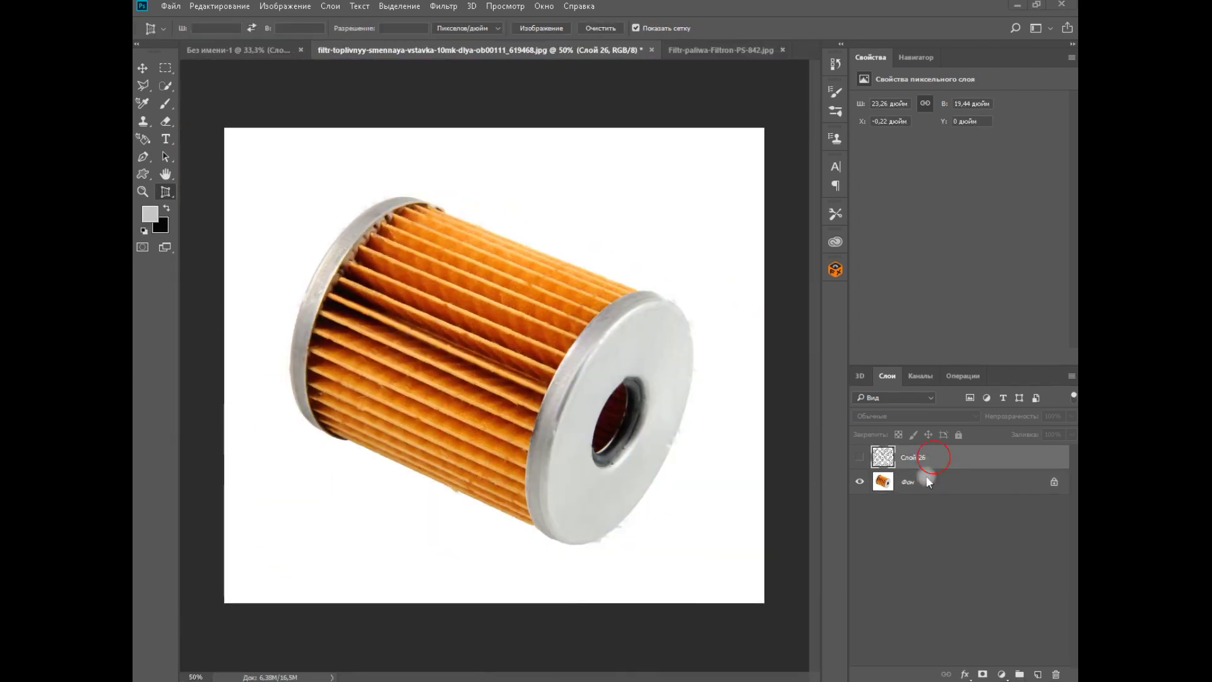
key(space)
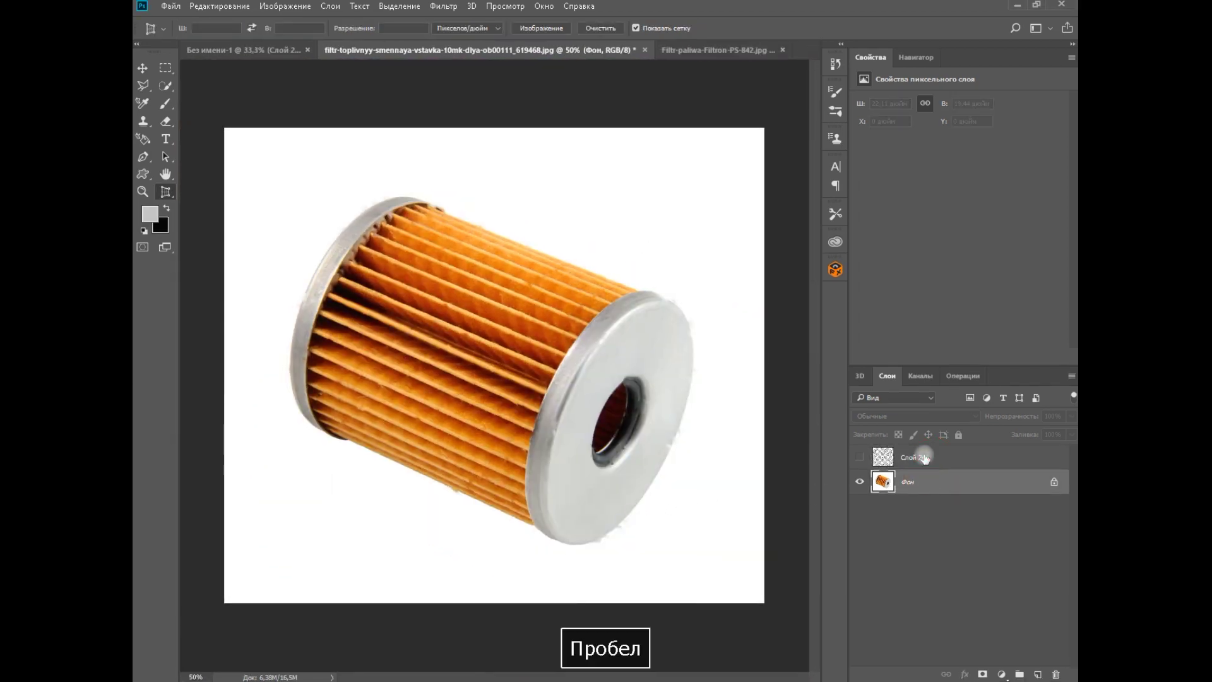
key(ctrl+c)
click(677, 55)
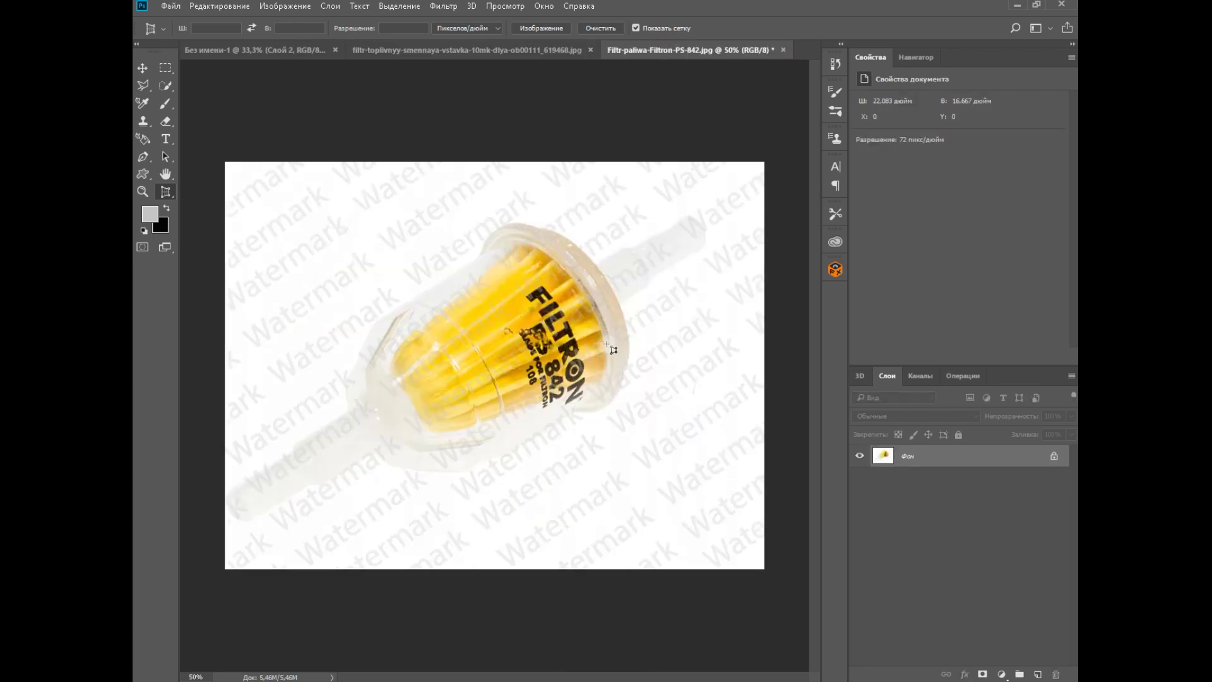
key(ctrl+v)
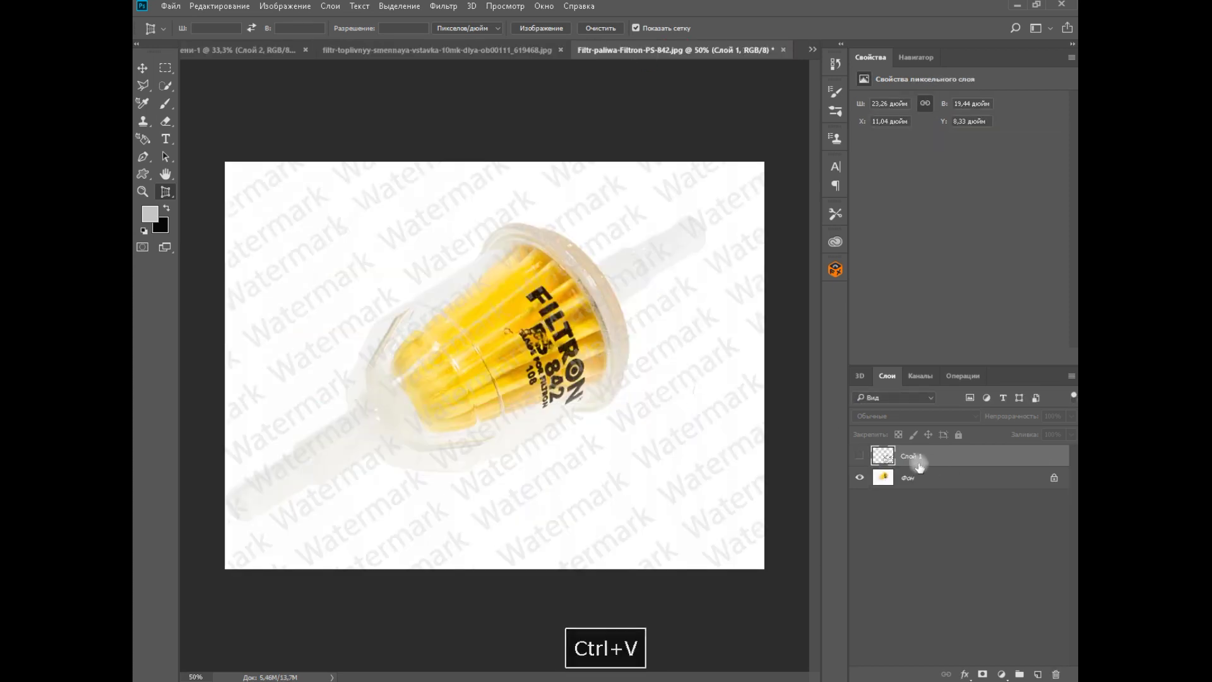
Show the pasted watermark layer and move it with Free Transform over the whole photo, to X 837.5 px and Y 600 px
click(860, 456)
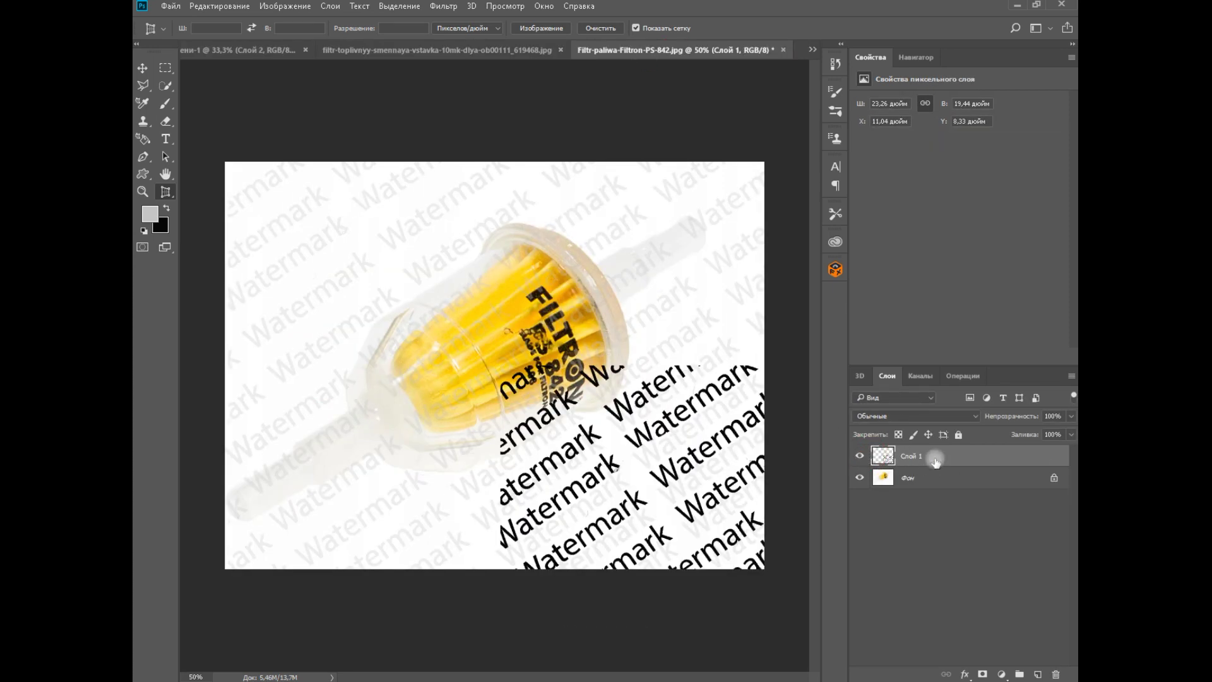
key(ctrl+t)
drag(745, 468, 680, 350)
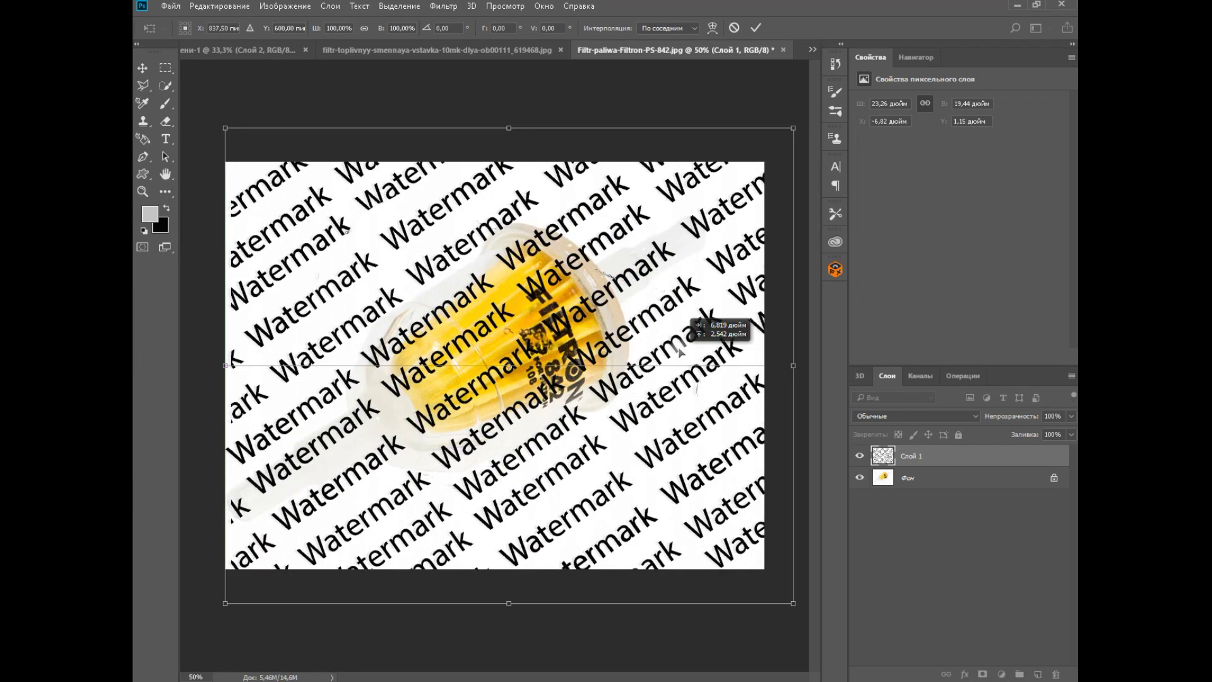
Nudge the watermark layer to X 831.5 px and Y 601 px to match the photo's watermark, and apply the transform
key(ctrl+plus)
key(ctrl+plus)
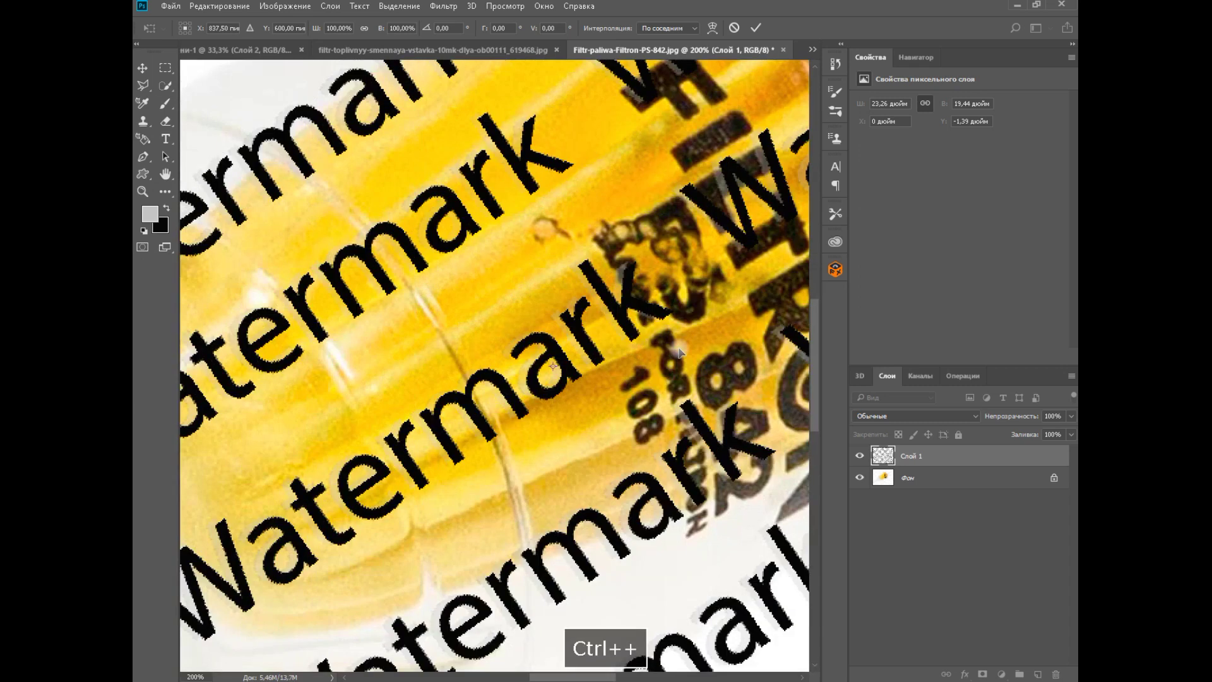
key(Left)
key(Left)
key(Left)
key(Left)
key(Left)
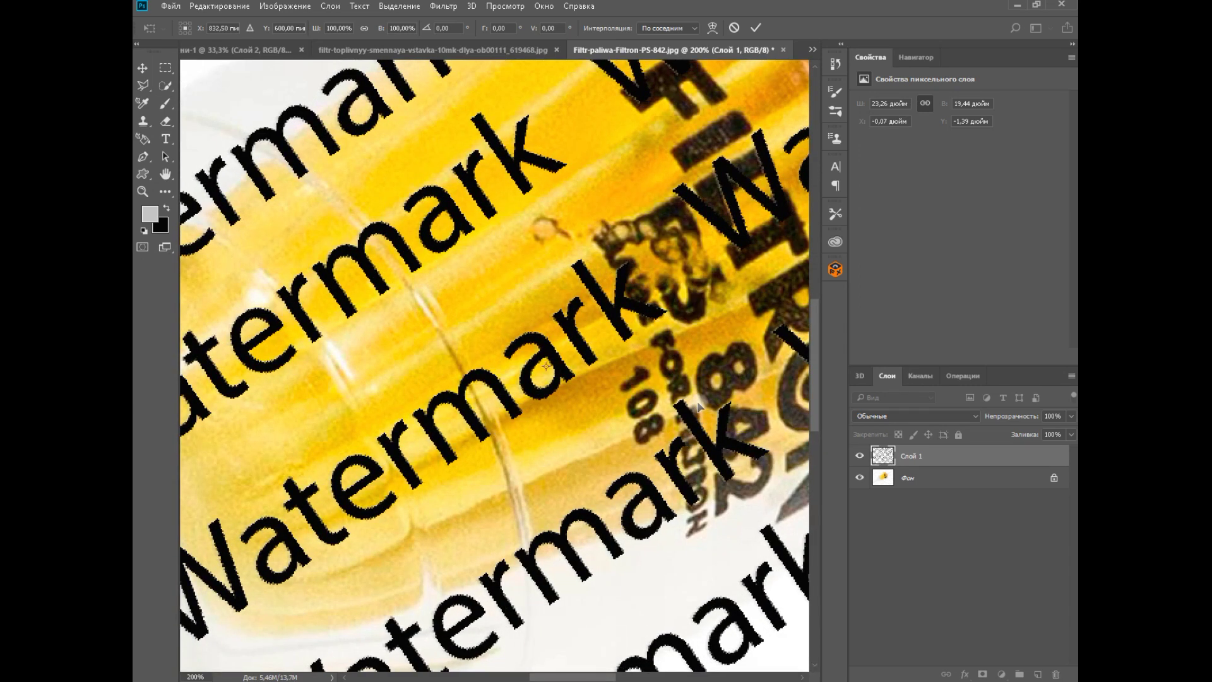
key(Down)
key(Left)
key(Right)
key(Left)
key(Return)
key(ctrl+minus)
key(ctrl+minus)
key(ctrl+minus)
key(ctrl+minus)
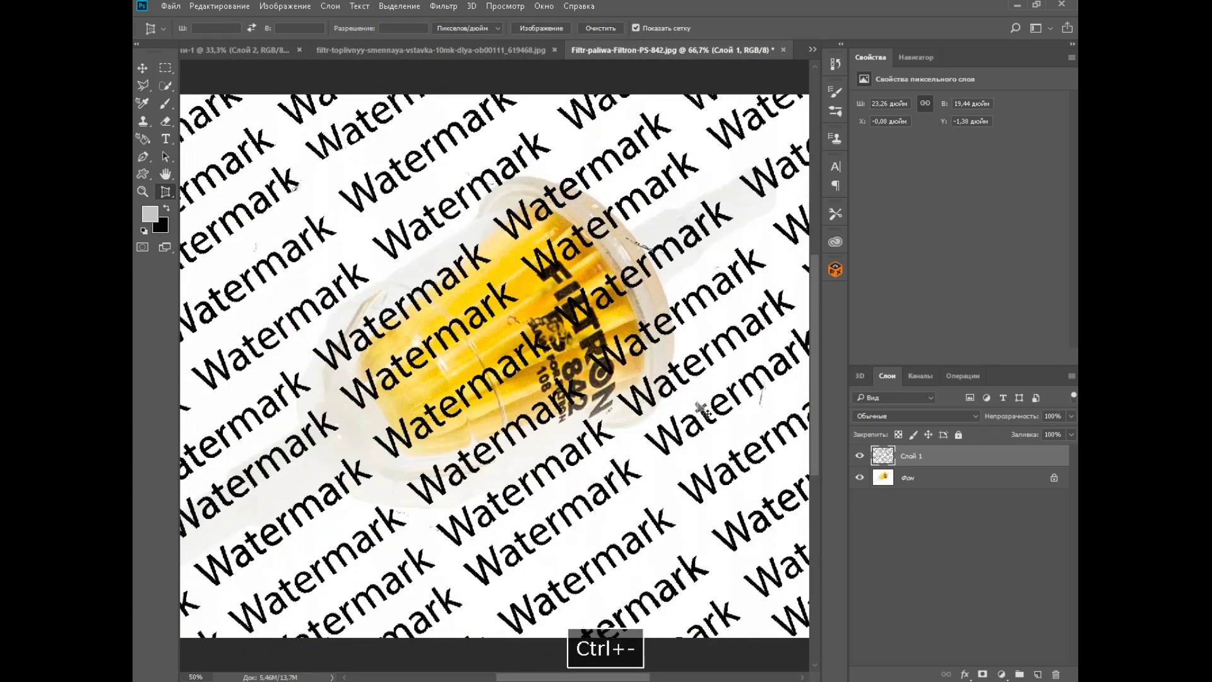
Duplicate the aligned watermark layer, hide the copy and open the blend mode choices for the original
click(168, 106)
click(154, 70)
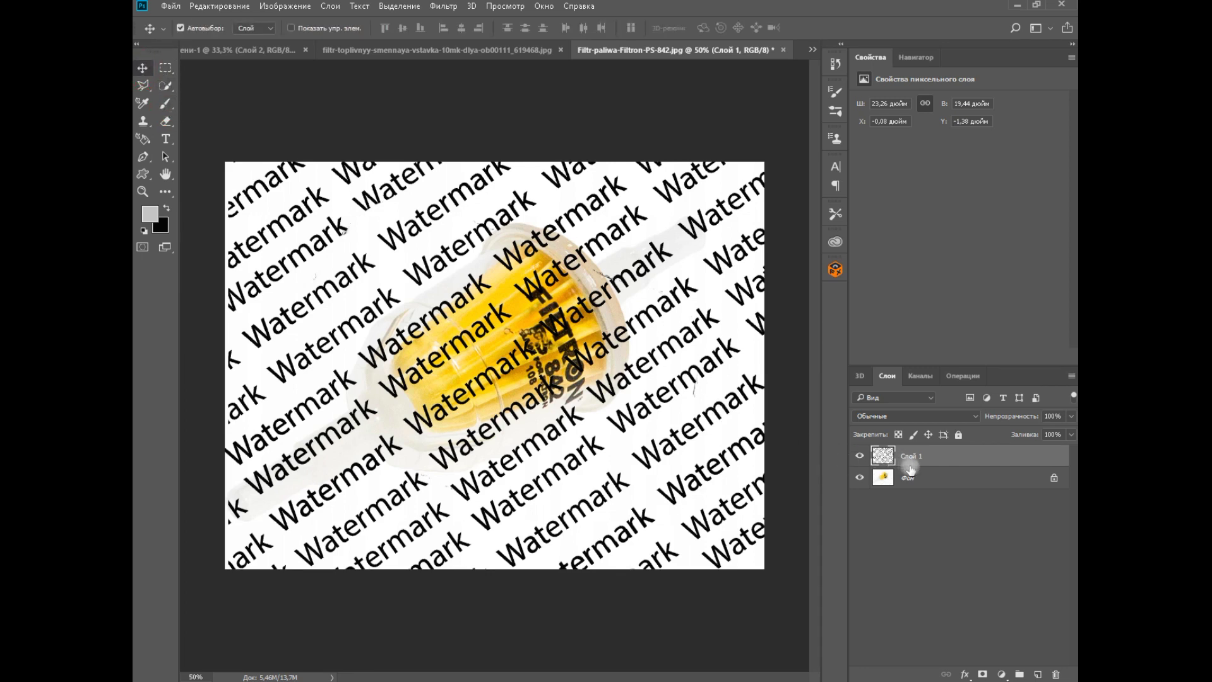
key(ctrl+j)
click(859, 456)
click(923, 478)
click(915, 416)
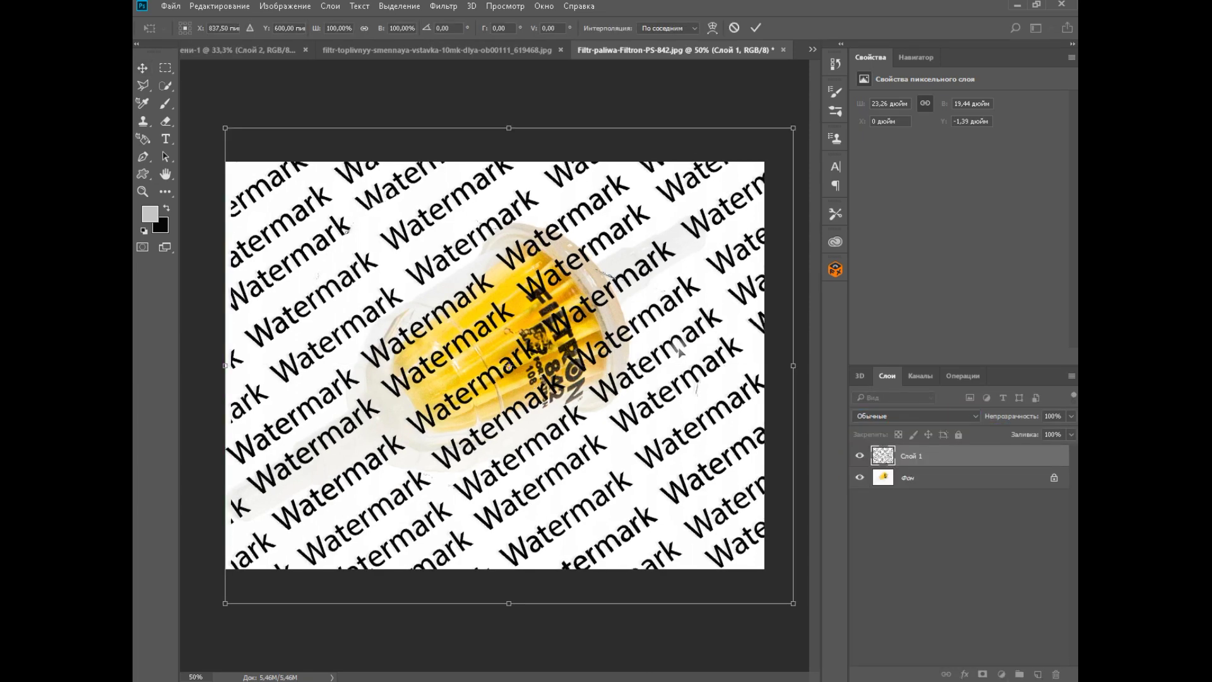
Align the watermark layer exactly with the photo's watermark at X 831.5 px and Y 601 px, and apply the transform
key(ctrl+plus)
key(ctrl+plus)
key(ctrl+plus)
key(Left)
key(Left)
key(Left)
key(Left)
key(Left)
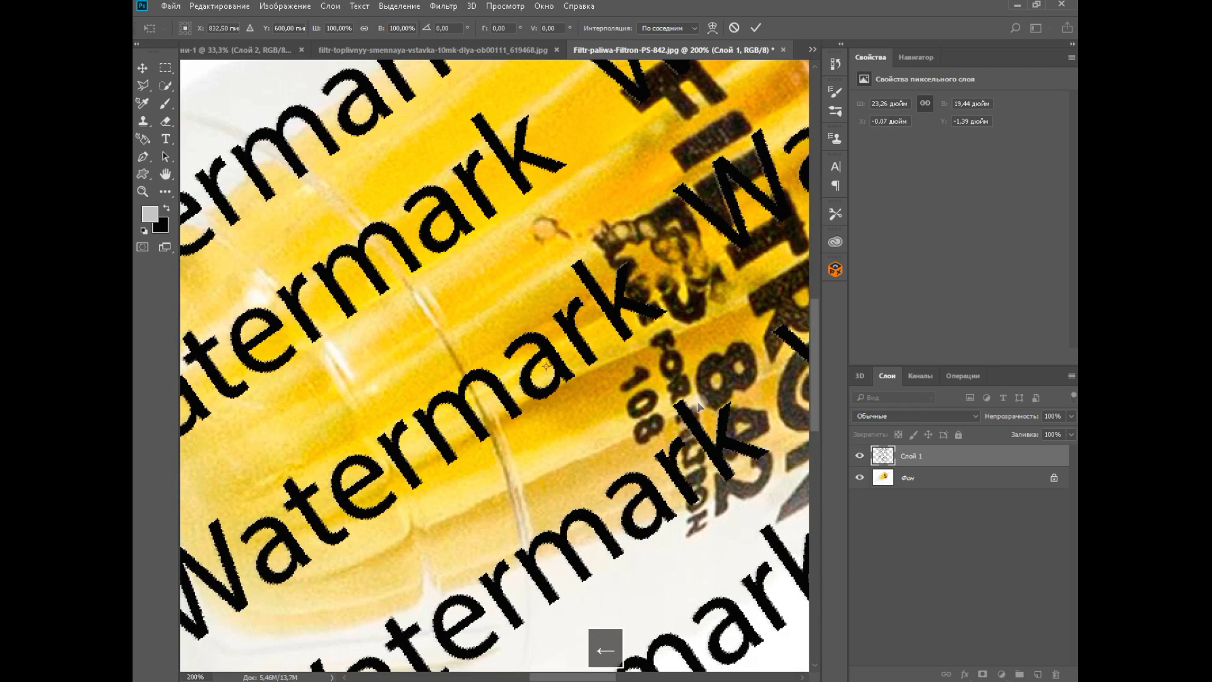
key(Down)
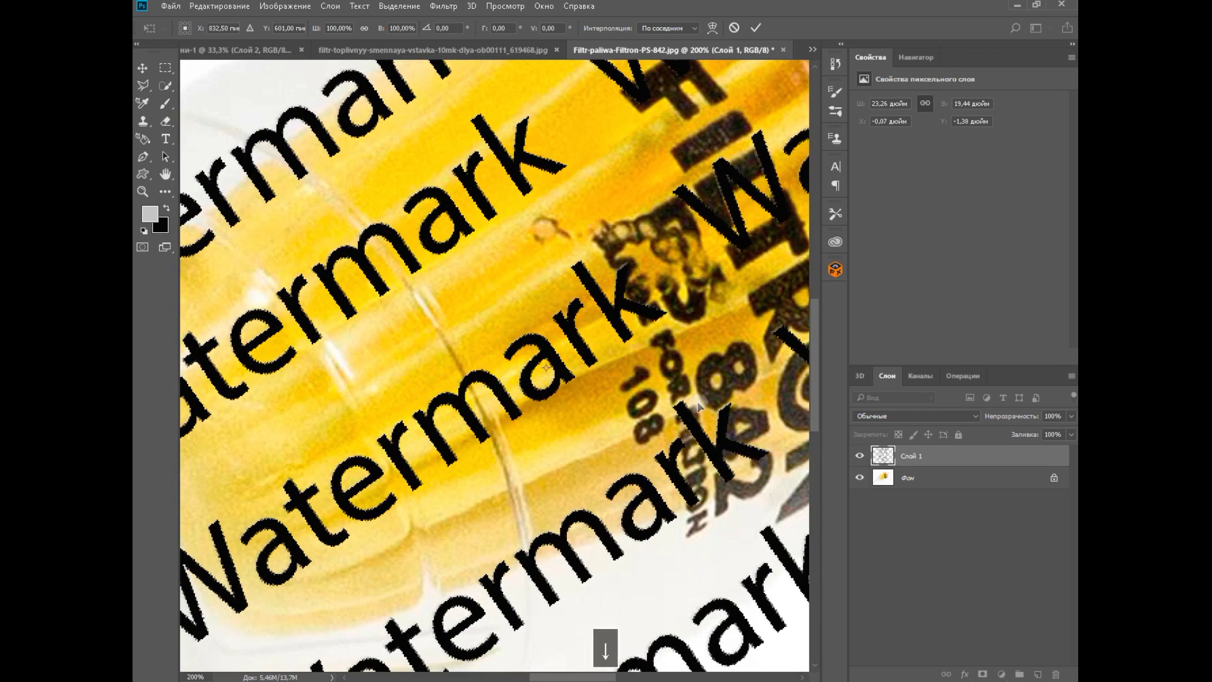
key(Left)
key(Right)
key(Left)
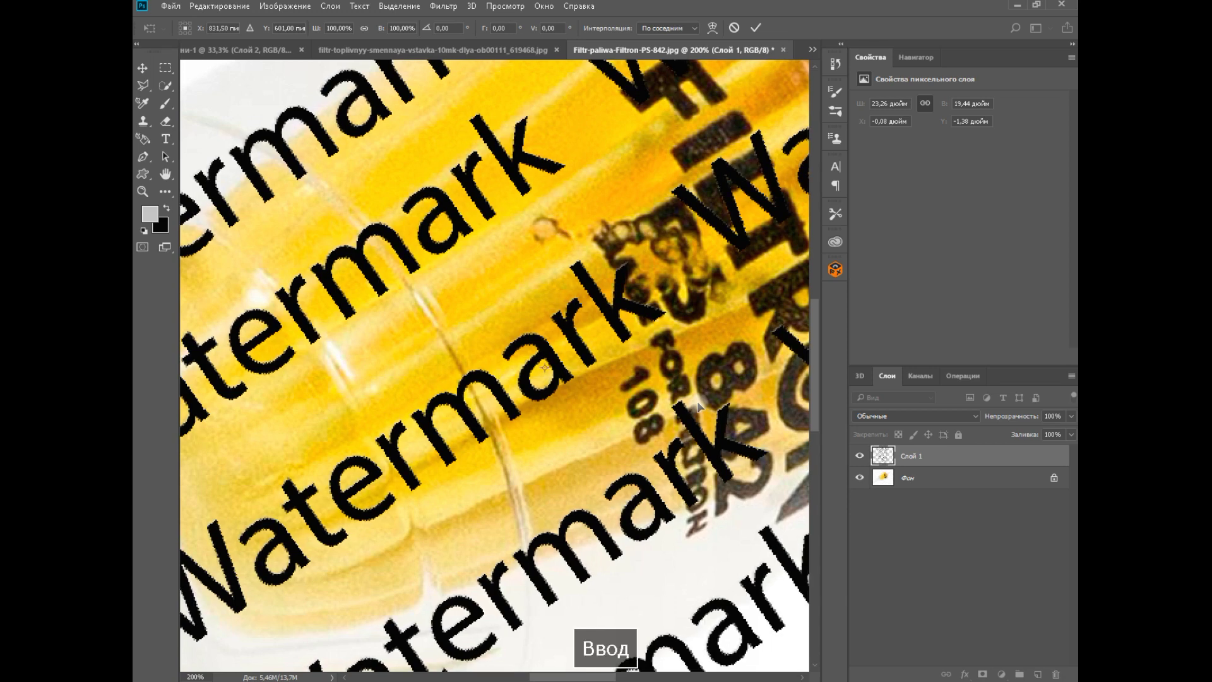
key(Return)
key(ctrl+minus)
key(ctrl+minus)
key(ctrl+minus)
key(ctrl+minus)
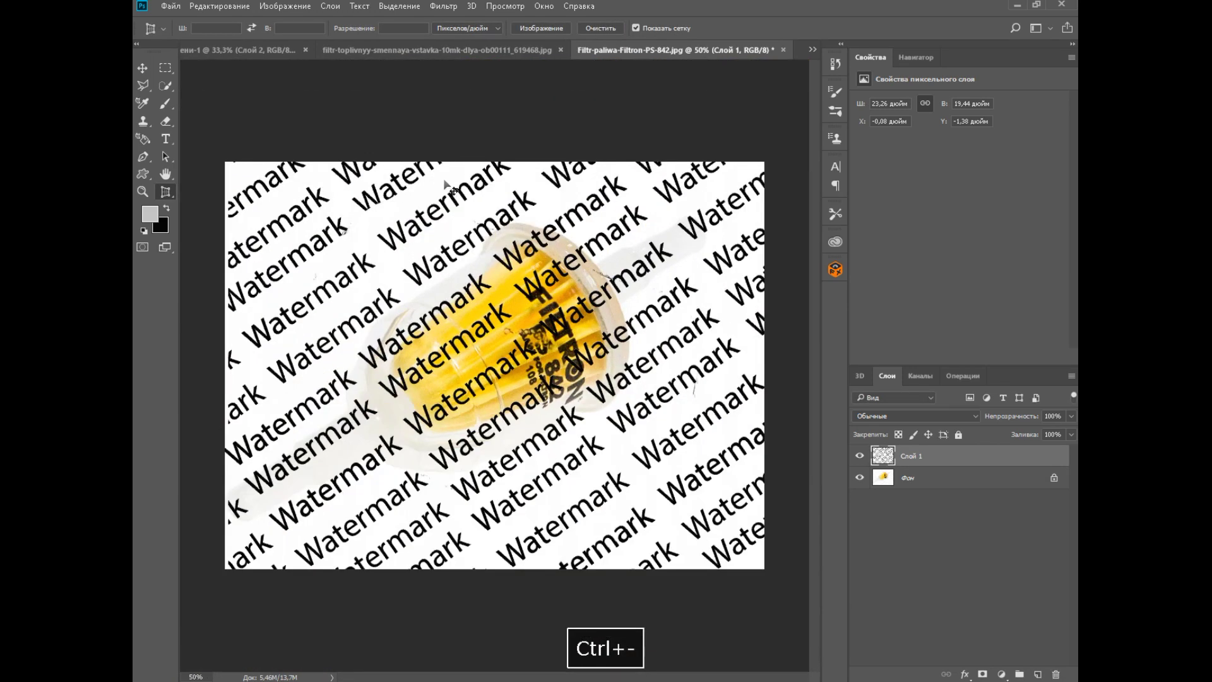
Duplicate the watermark layer, hide the copy and set the original layer's blend mode to Color Burn (Затемнение основы)
click(146, 67)
click(167, 105)
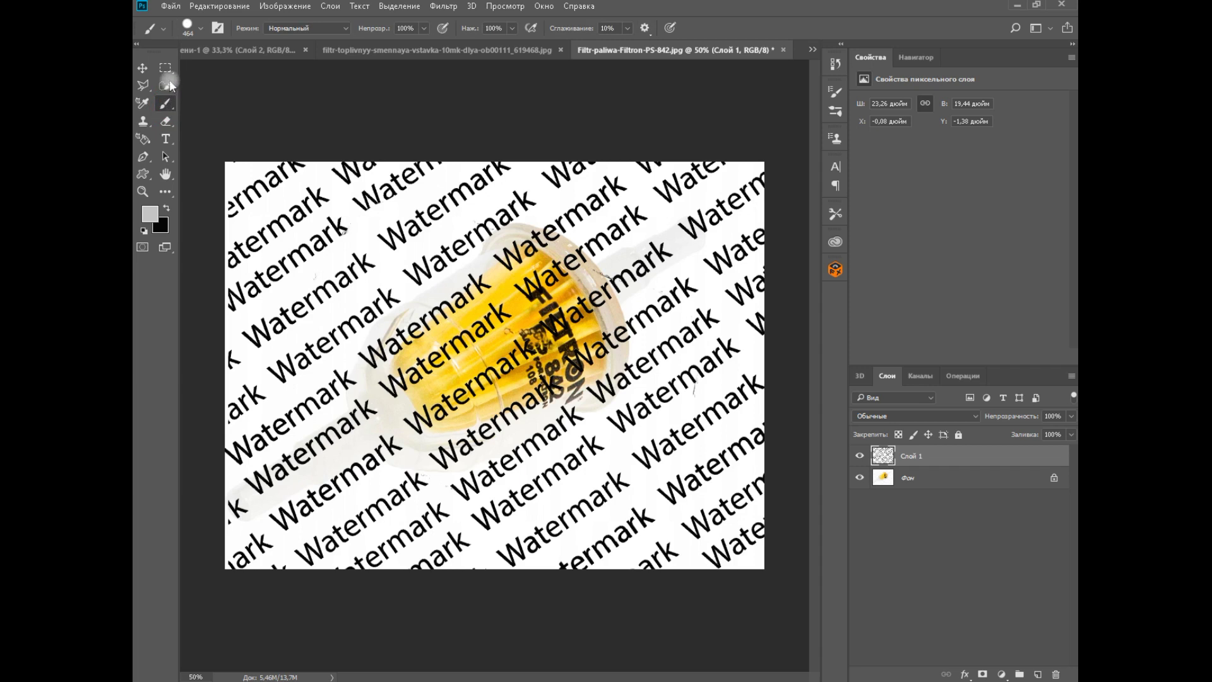
click(154, 70)
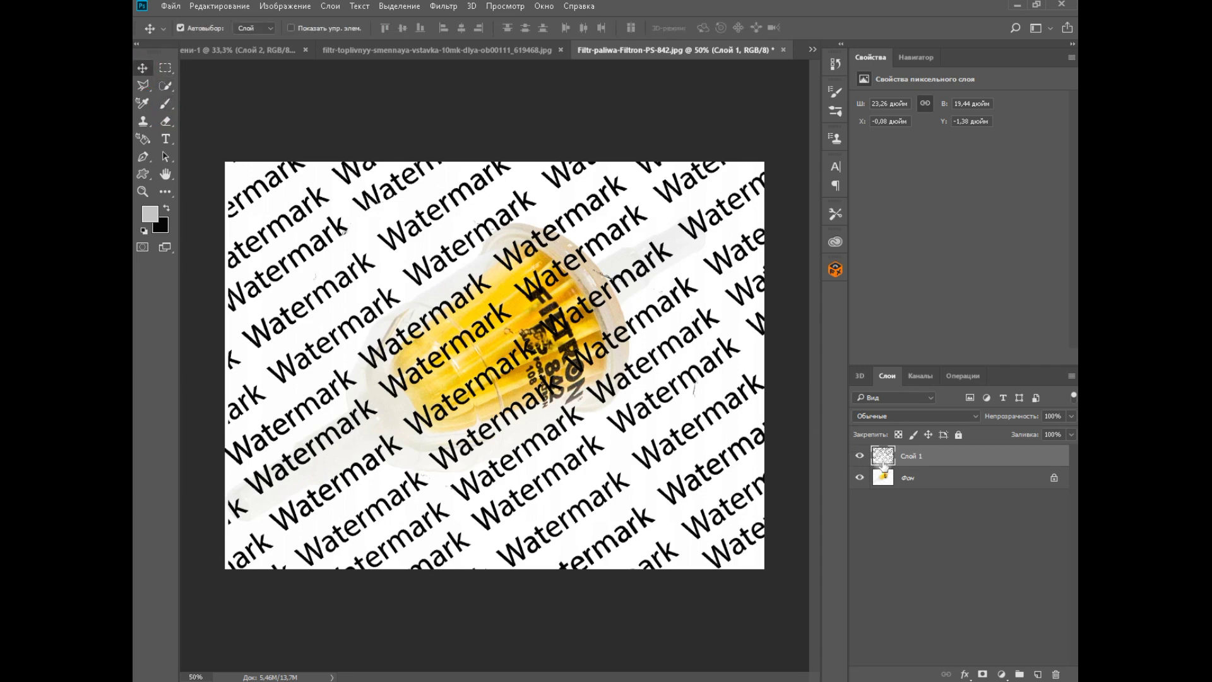
key(ctrl+j)
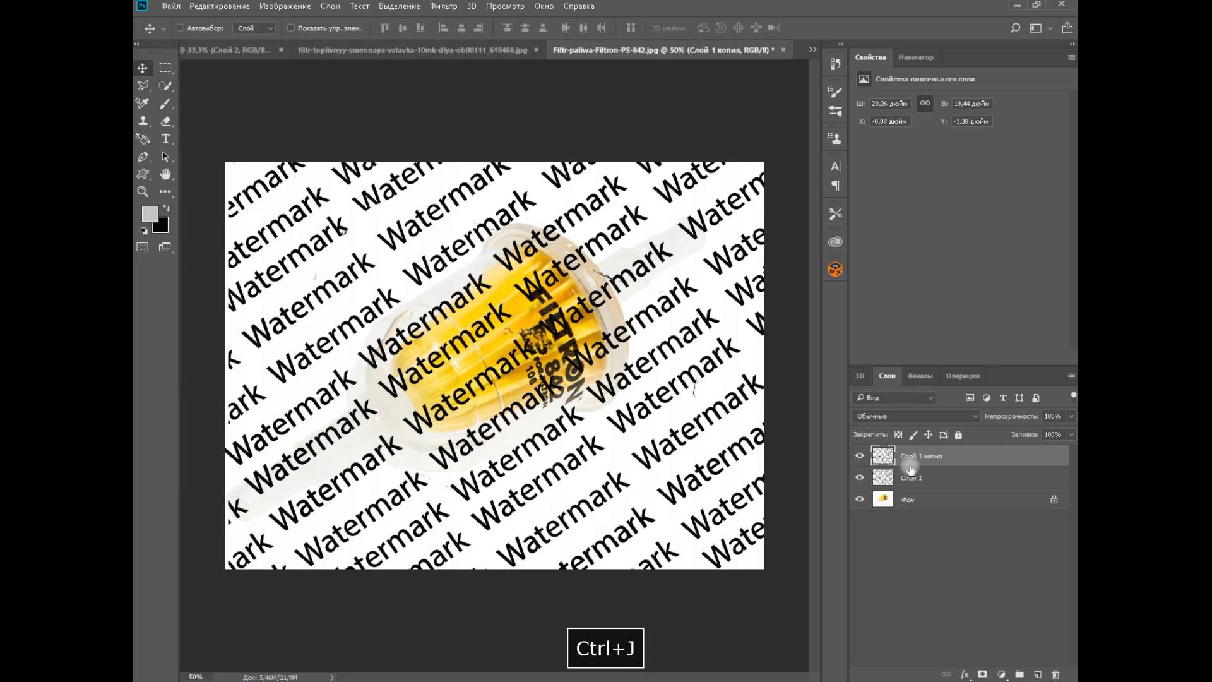
click(860, 456)
click(925, 481)
click(915, 416)
click(897, 466)
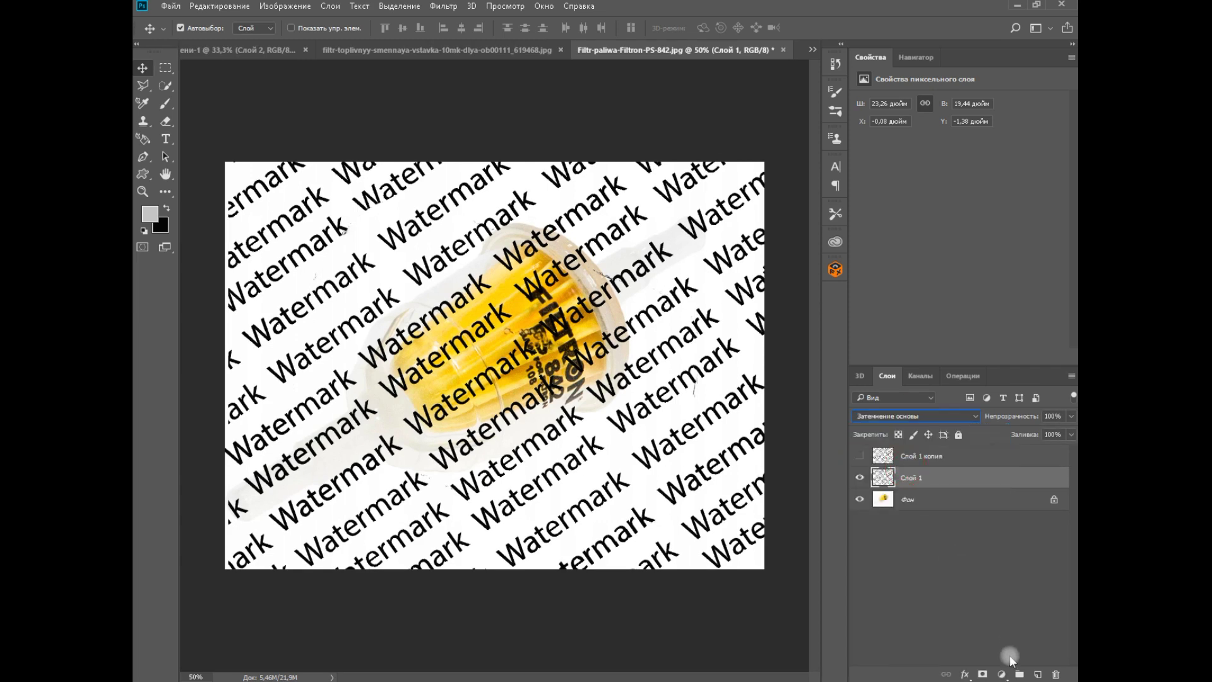
Add a Levels adjustment clipped to the watermark layer and raise its black output level to 226
click(999, 674)
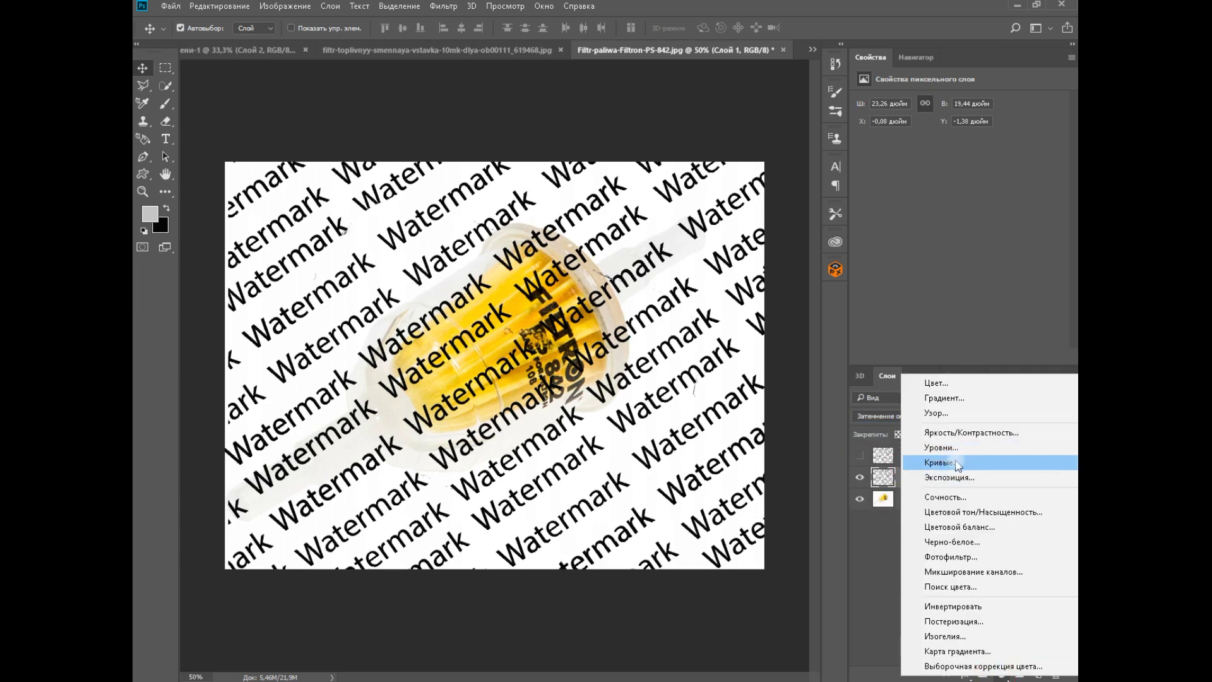
click(955, 454)
key(ctrl+alt+g)
drag(874, 236, 1013, 238)
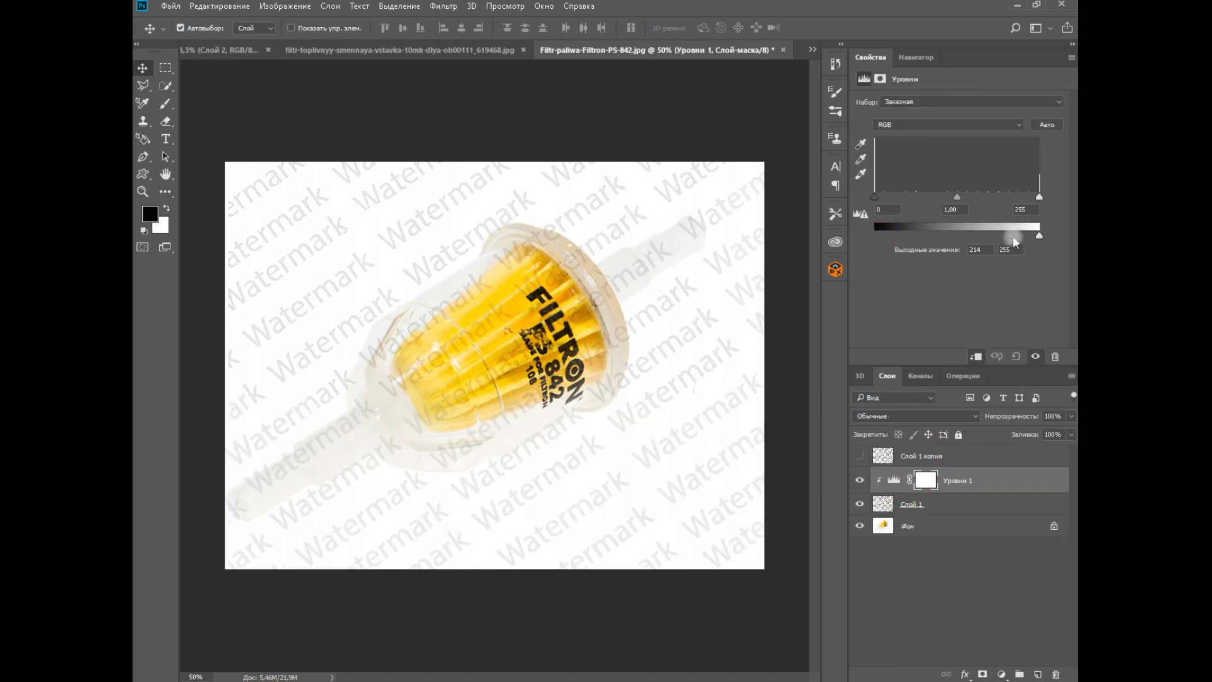
key(ctrl+plus)
key(ctrl+plus)
key(ctrl+plus)
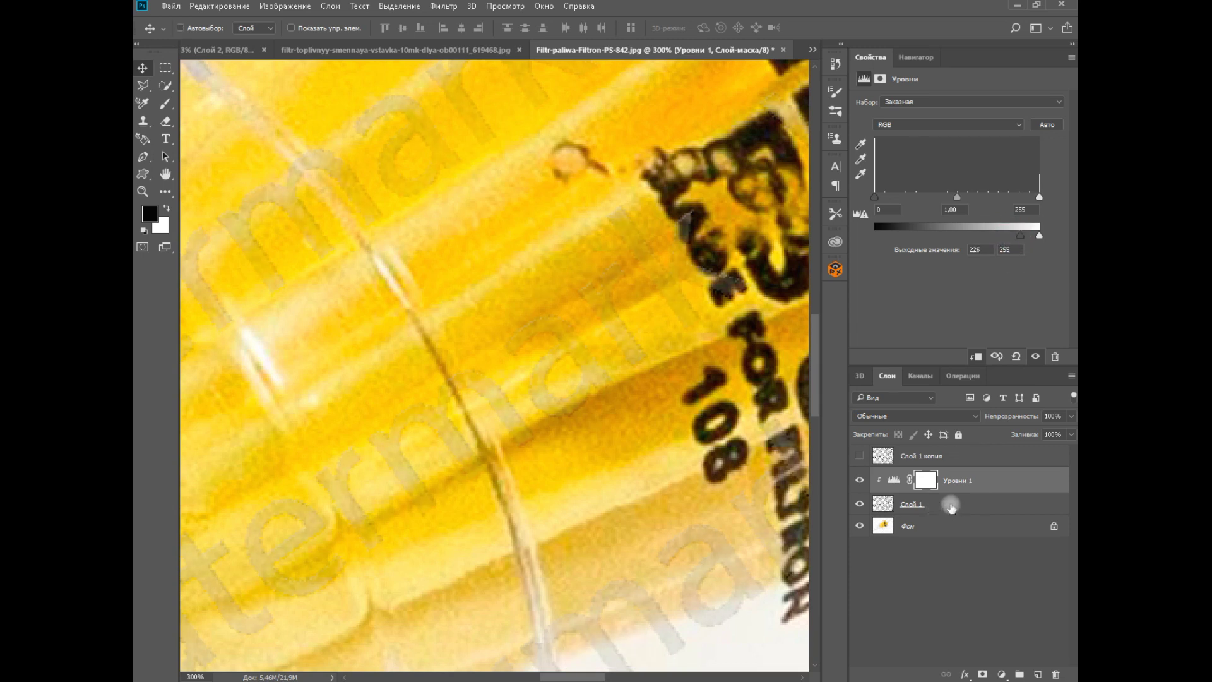
Merge the Levels adjustment, the Color Burn watermark layer and the background into one layer
ctrl+click(950, 507)
ctrl+click(948, 520)
key(ctrl+e)
Load the hidden watermark copy's outline as a selection and expand it
ctrl+click(890, 461)
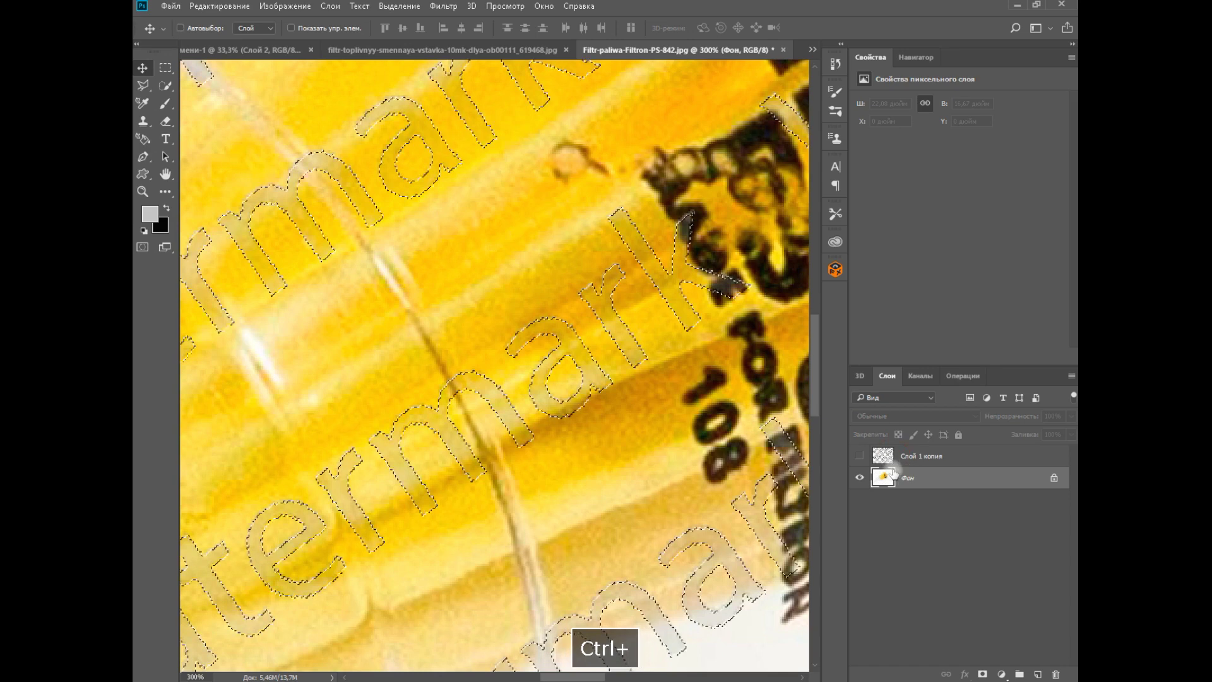
click(399, 6)
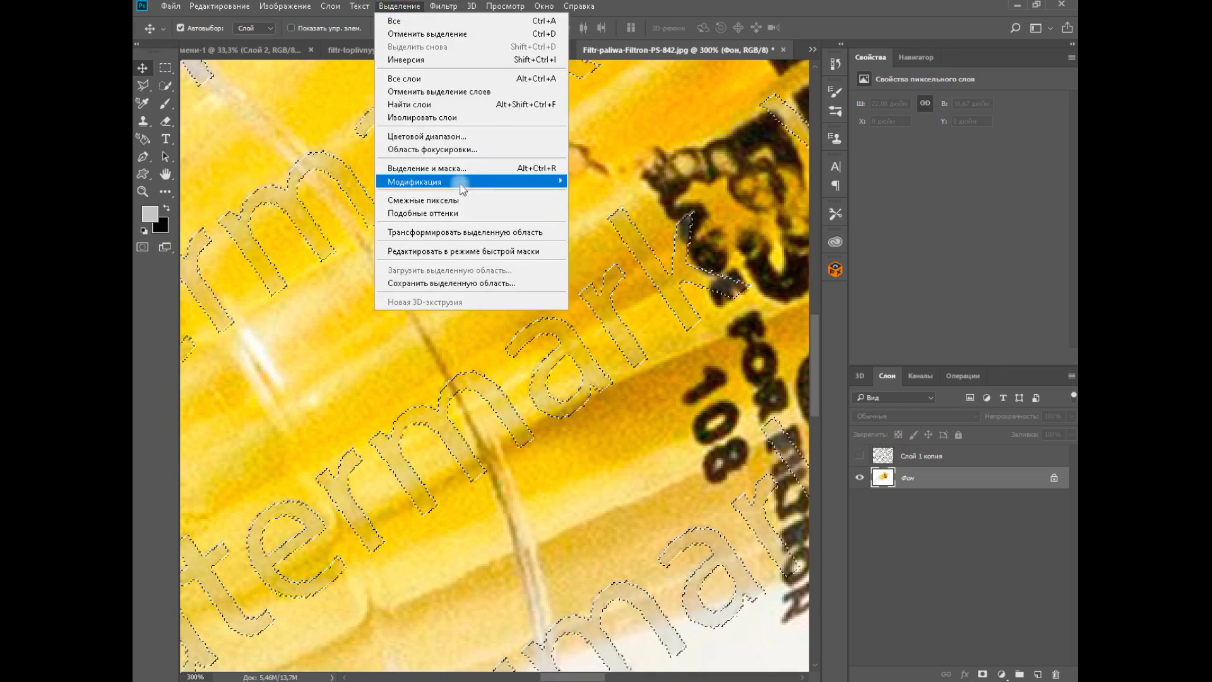
mouse_move(562, 182)
click(625, 201)
click(671, 226)
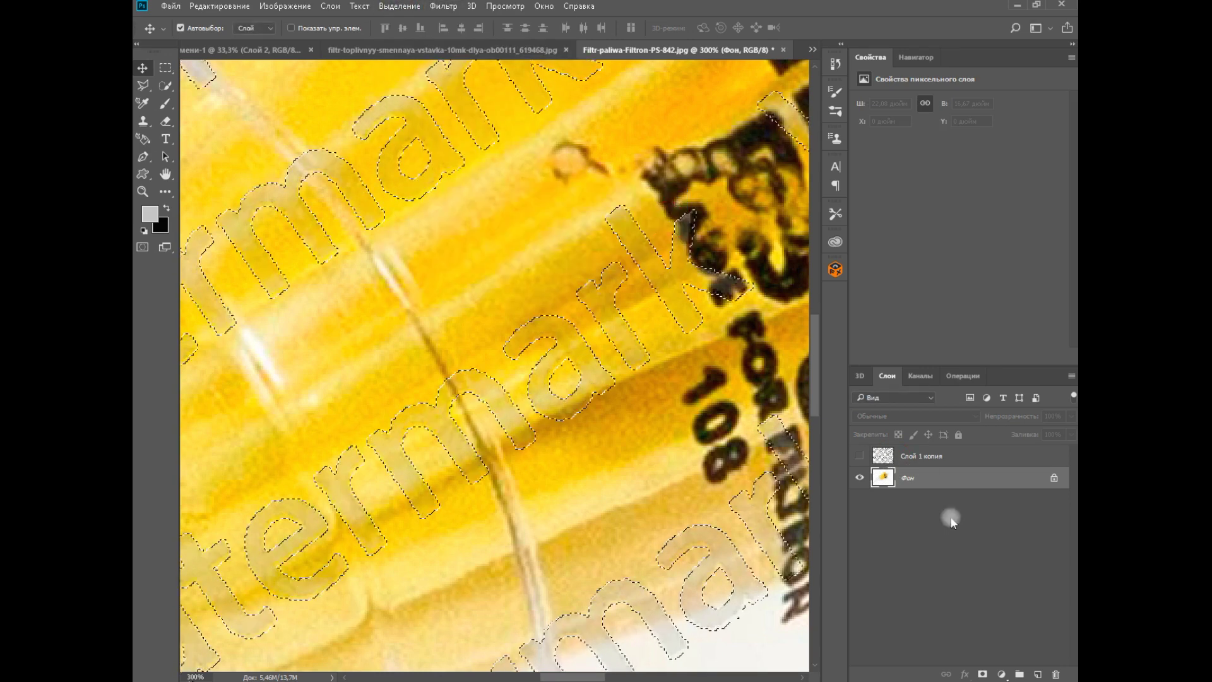
Fill the selection on the background with Content-Aware, color adaptation on, Normal mode and 100% opacity, and deselect
key(Delete)
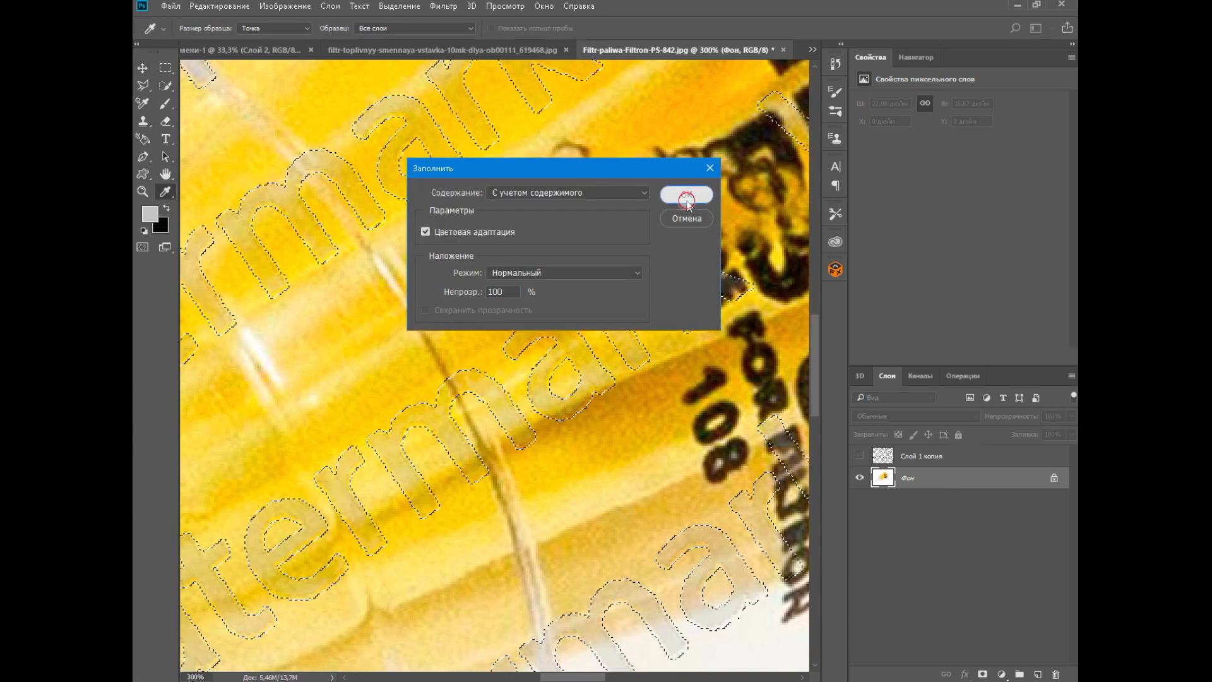
click(693, 201)
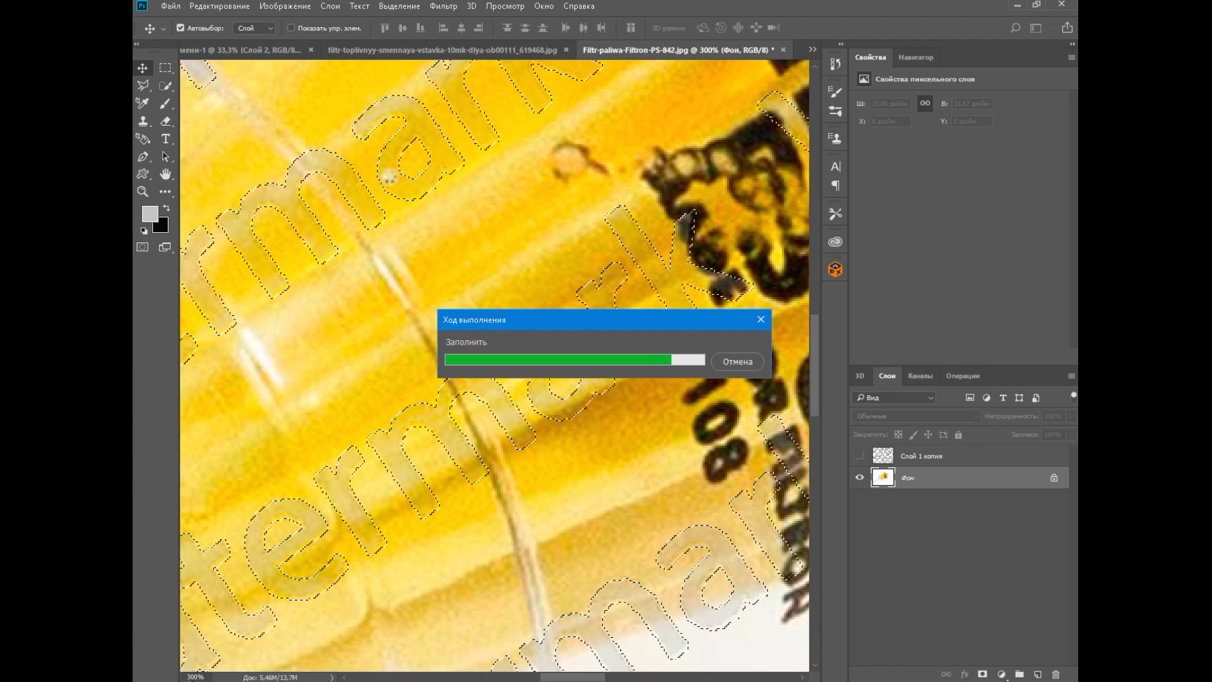
click(165, 69)
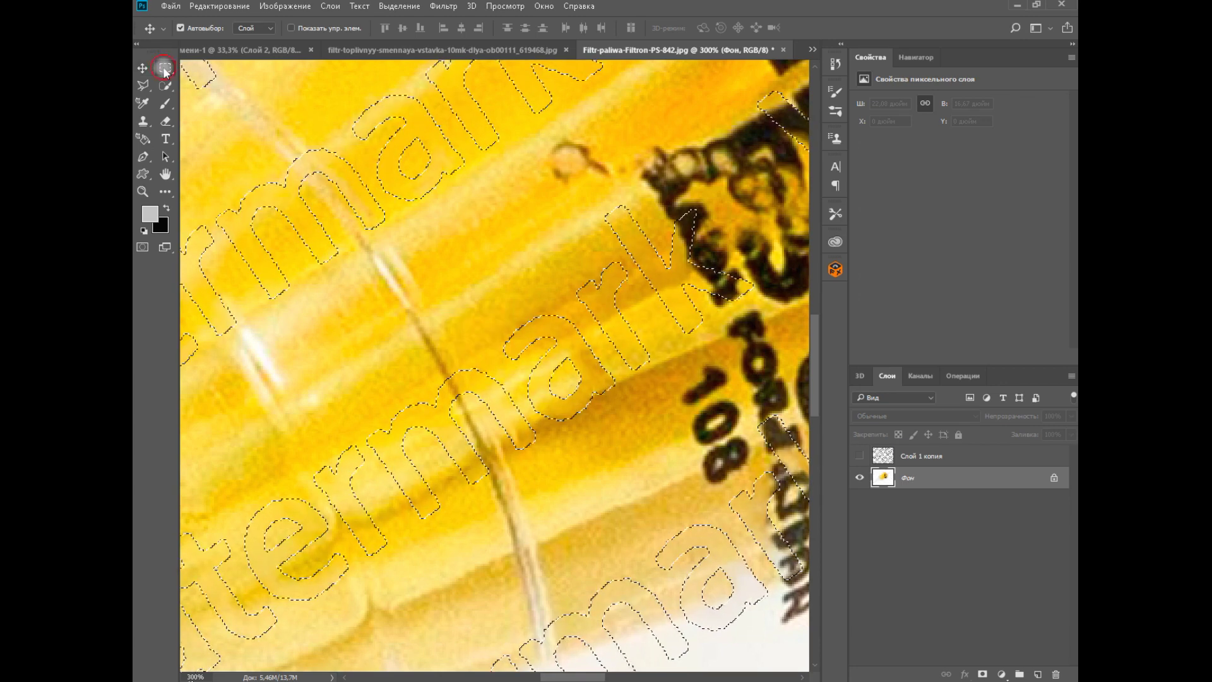
click(551, 251)
Heal the distorted pleat edge beside the printed 108 with the Spot Healing Brush
key(ctrl+minus)
key(ctrl+minus)
key(ctrl+minus)
key(ctrl+minus)
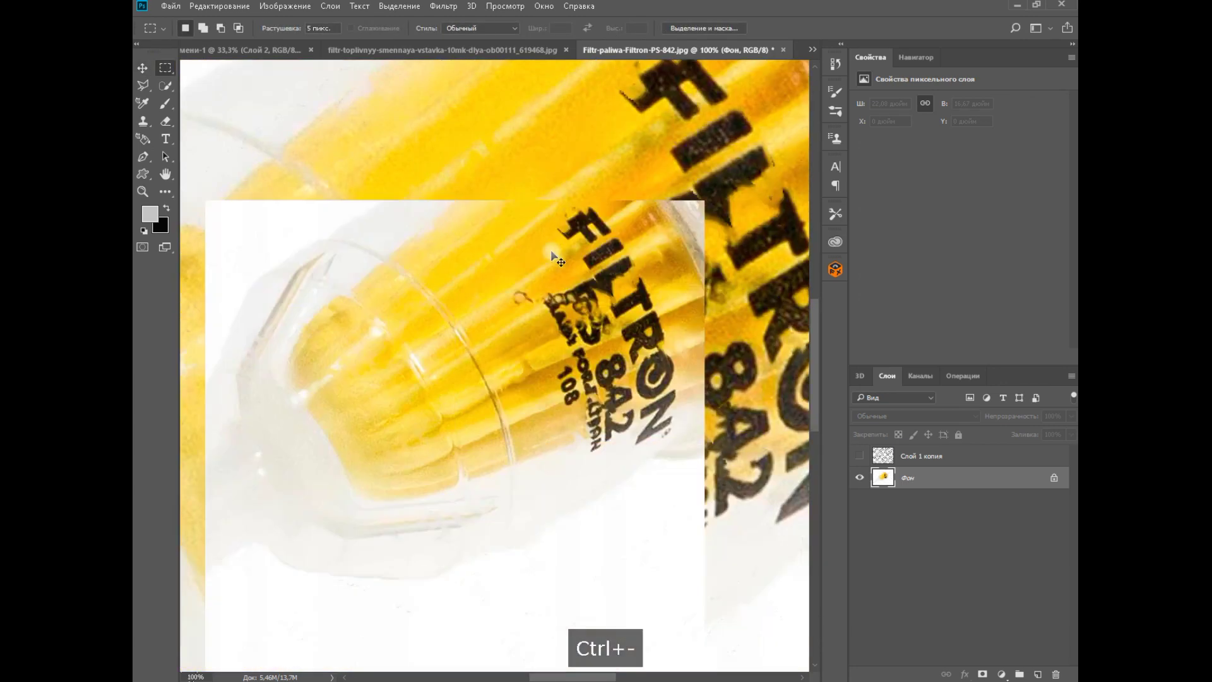
key(ctrl+plus)
key(ctrl+plus)
key(ctrl+plus)
key(ctrl+plus)
key(ctrl+plus)
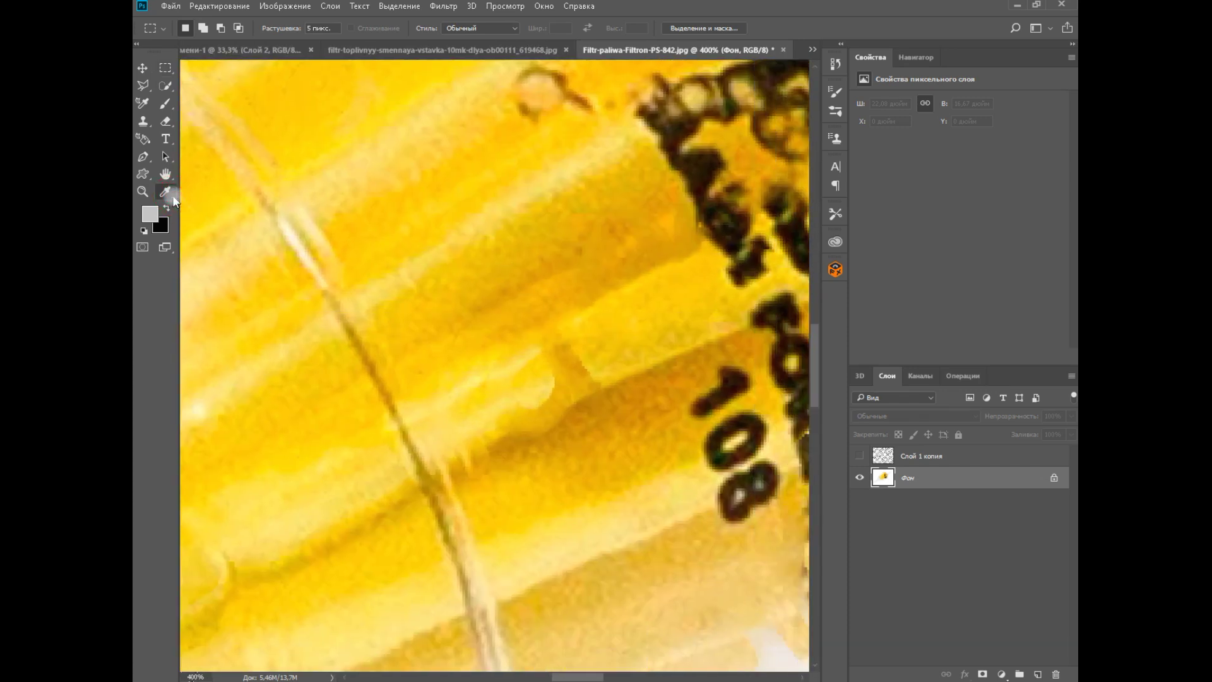
click(165, 191)
click(231, 377)
mouse_move(590, 347)
mouse_down()
mouse_move(563, 378)
mouse_move(517, 392)
mouse_up()
drag(600, 371, 524, 413)
key(ctrl+minus)
key(ctrl+minus)
key(ctrl+minus)
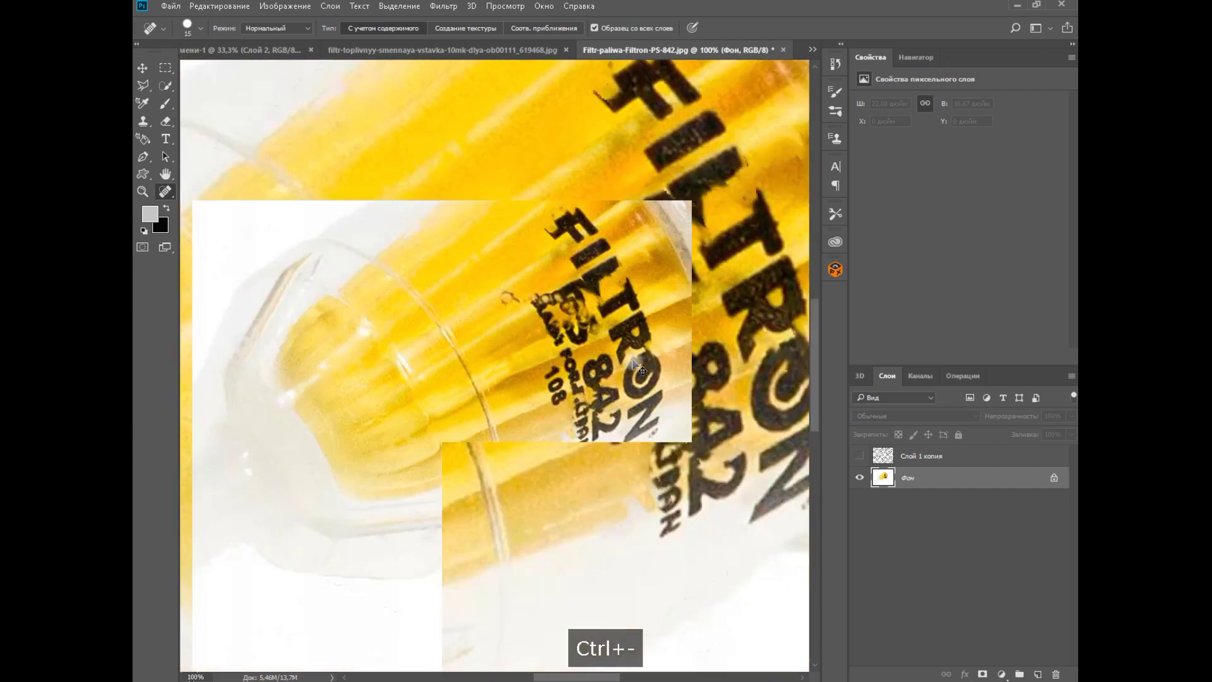
Delete the hidden watermark copy layer, leaving only the cleaned background, and view the whole photo
click(924, 457)
key(Delete)
key(ctrl+minus)
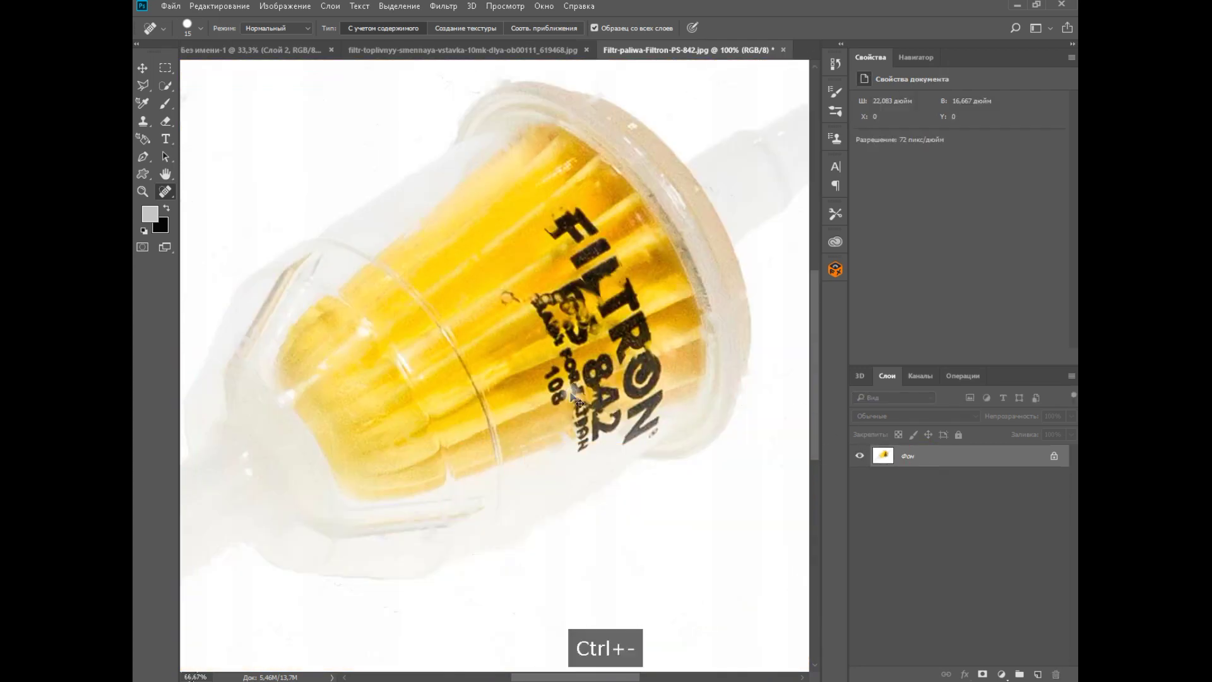
key(ctrl+minus)
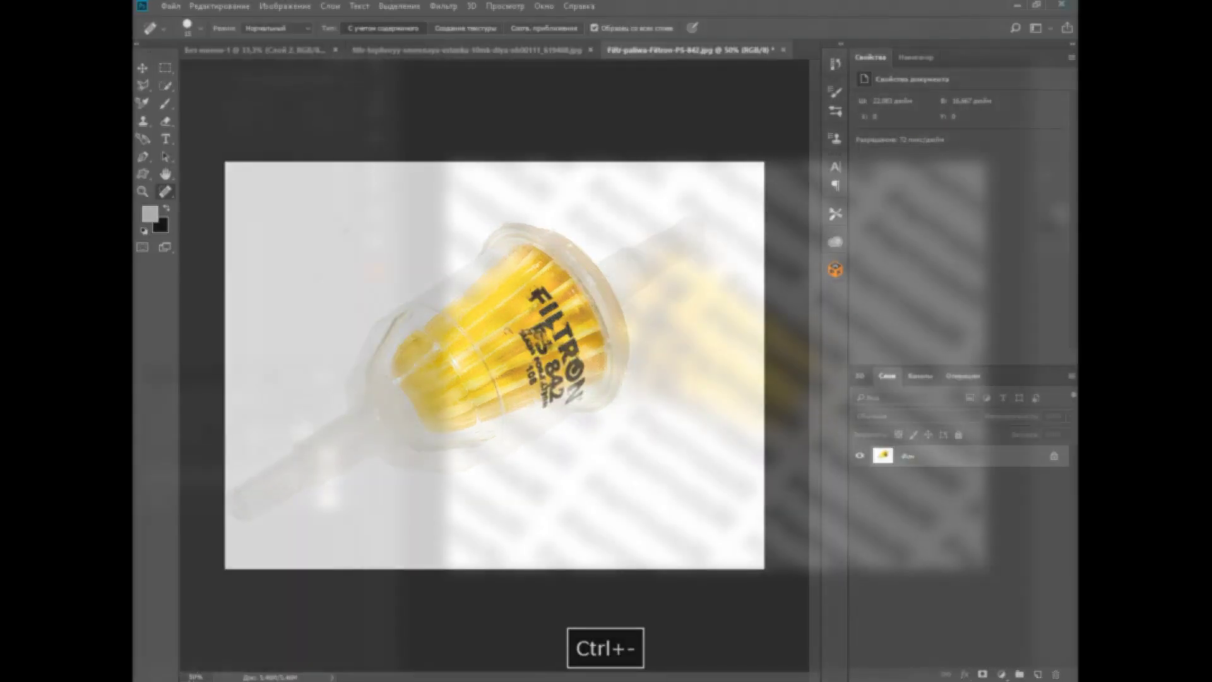